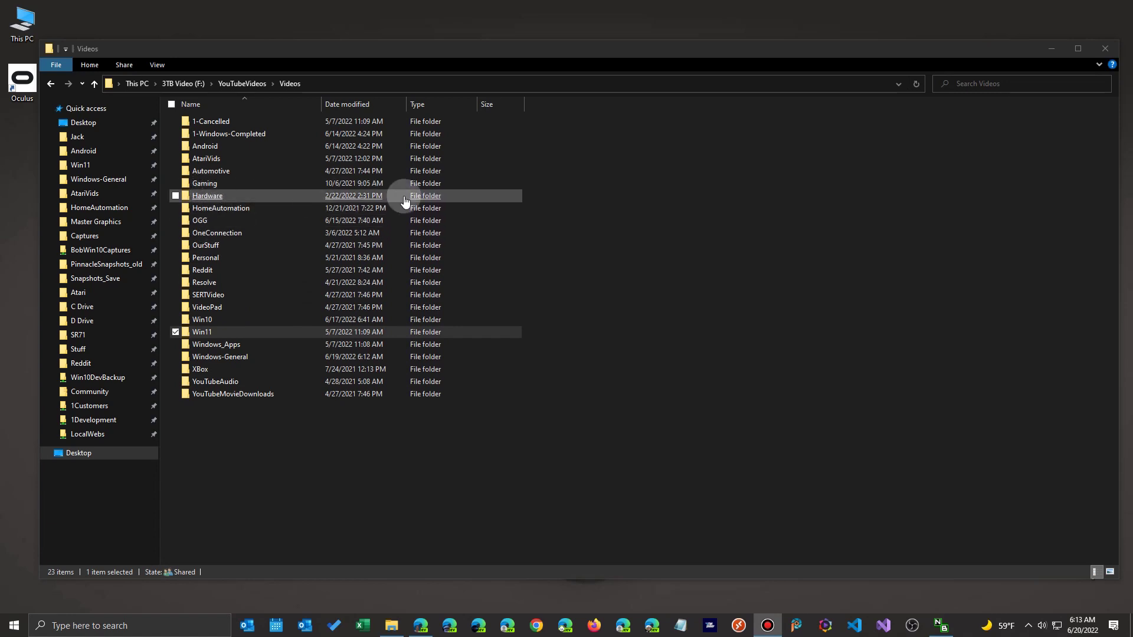
# - Search the Videos folder for "controller" using the recent search entry
pyautogui.click(982, 84)
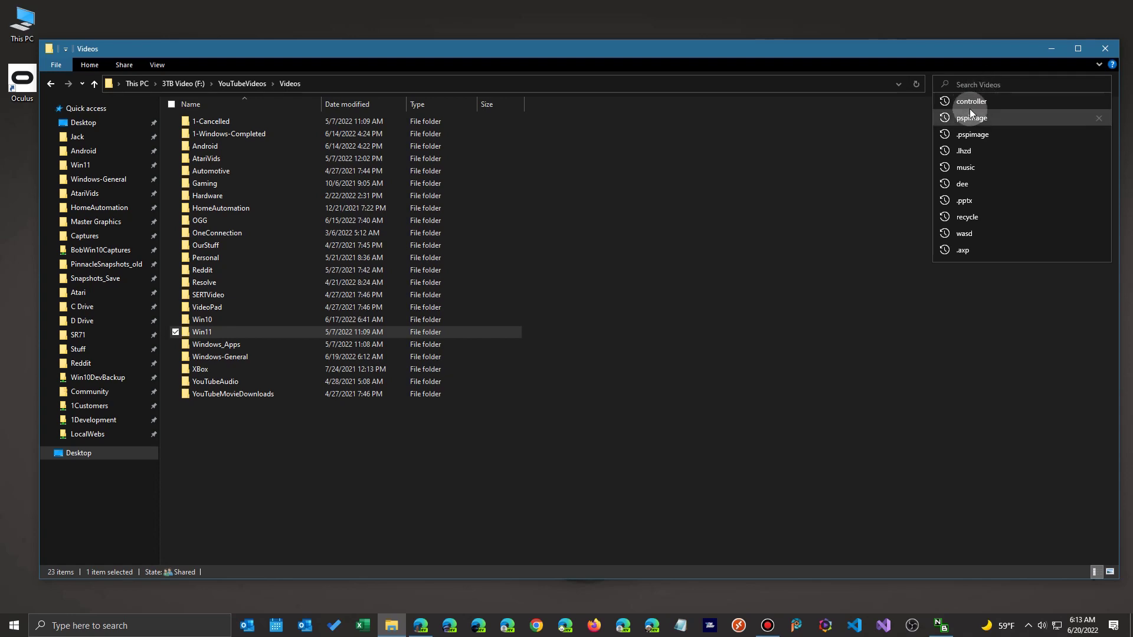
pyautogui.click(966, 101)
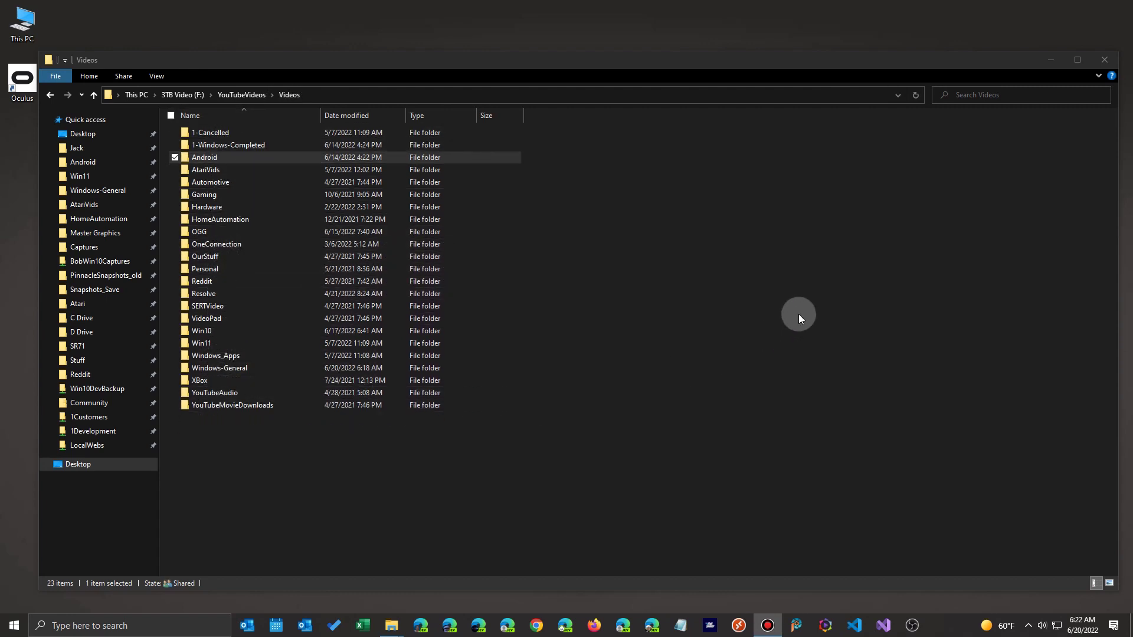
pyautogui.click(971, 93)
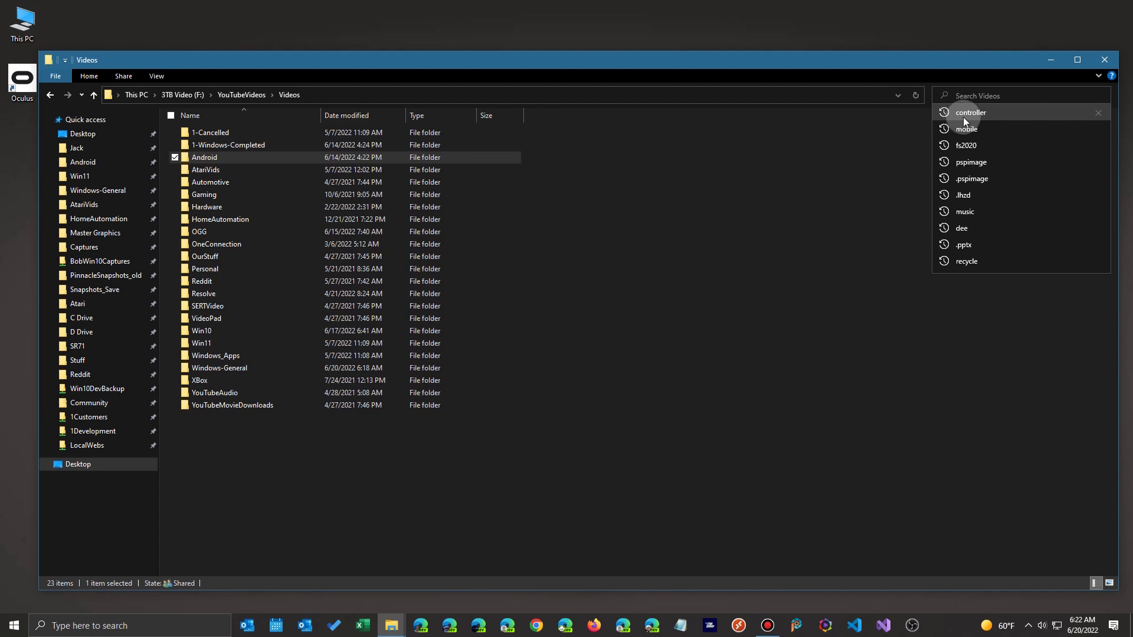
pyautogui.click(965, 118)
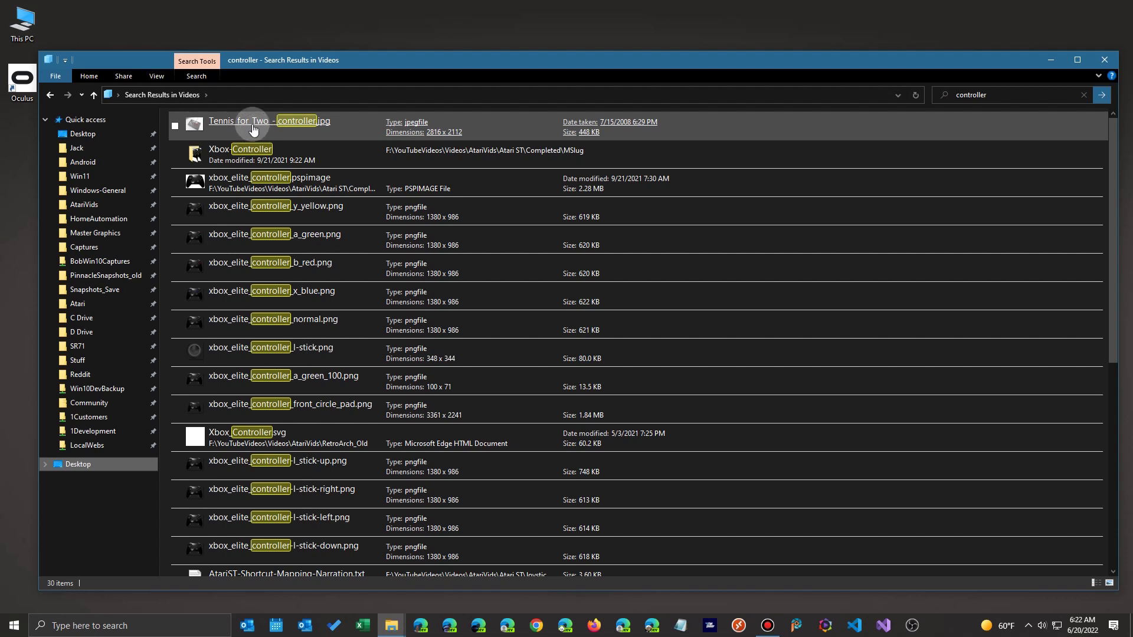
# - Restrict the controller search results to items of kind Game
pyautogui.click(197, 78)
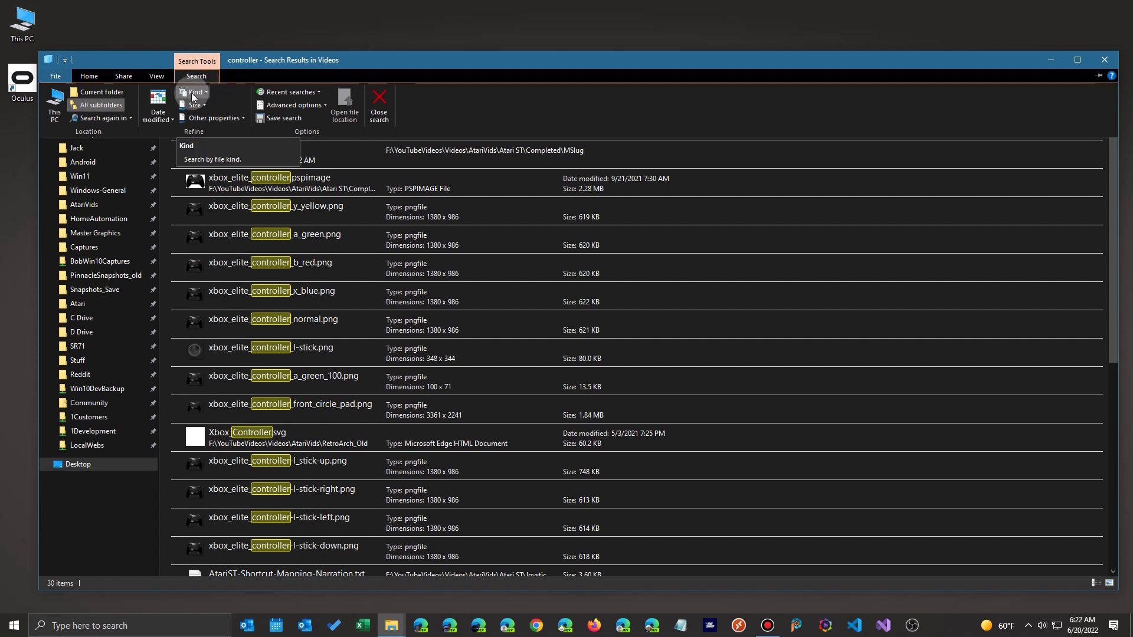
pyautogui.click(193, 93)
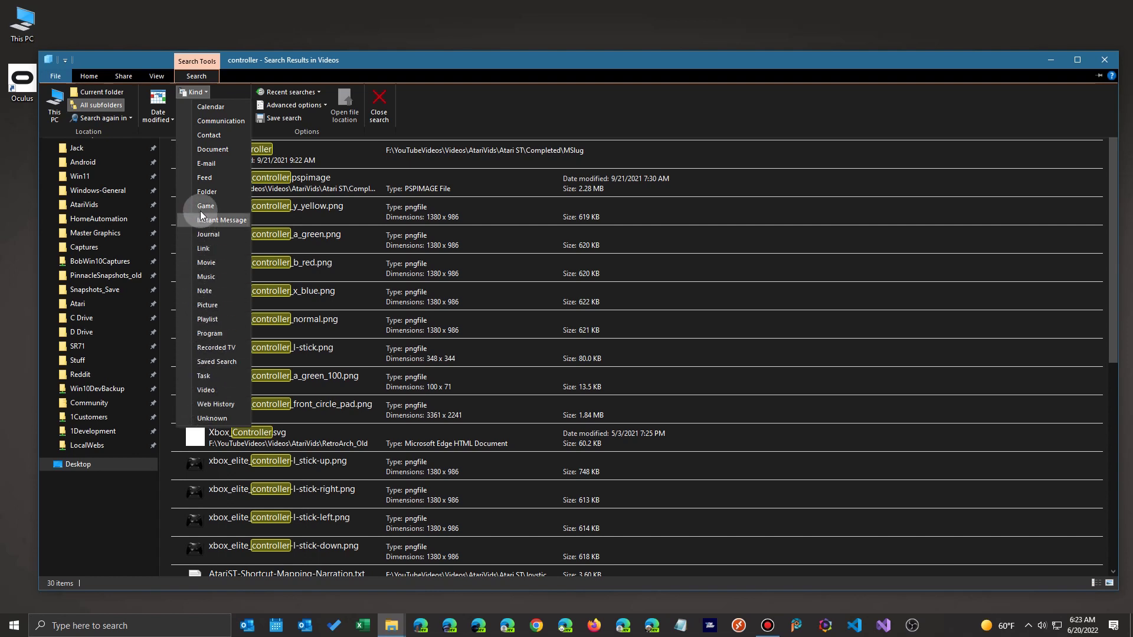
pyautogui.click(197, 94)
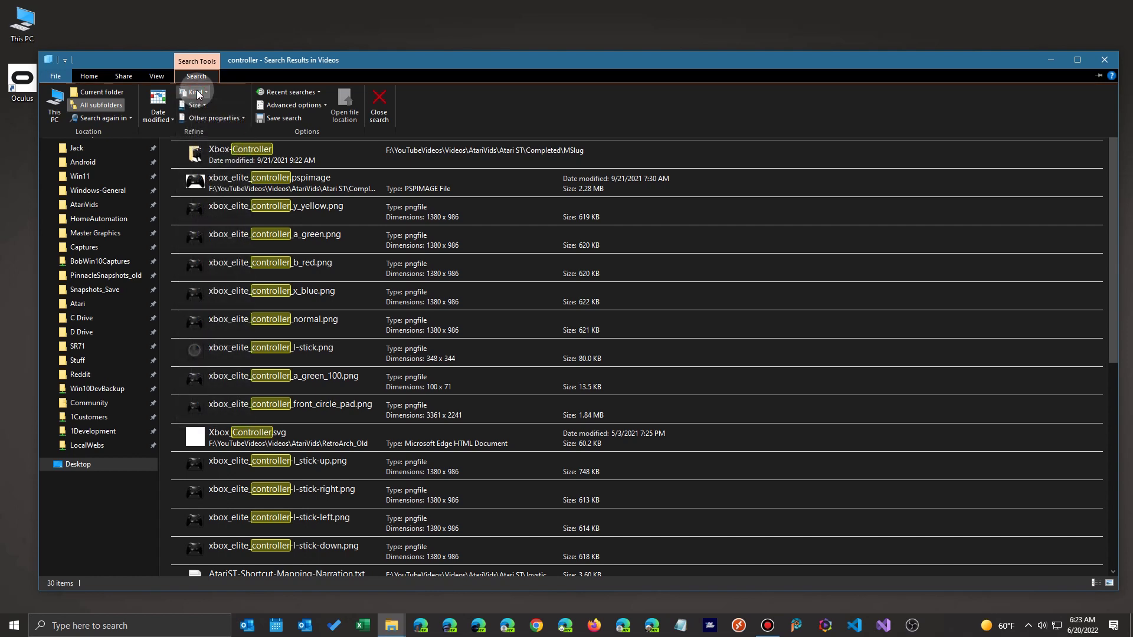
pyautogui.click(197, 93)
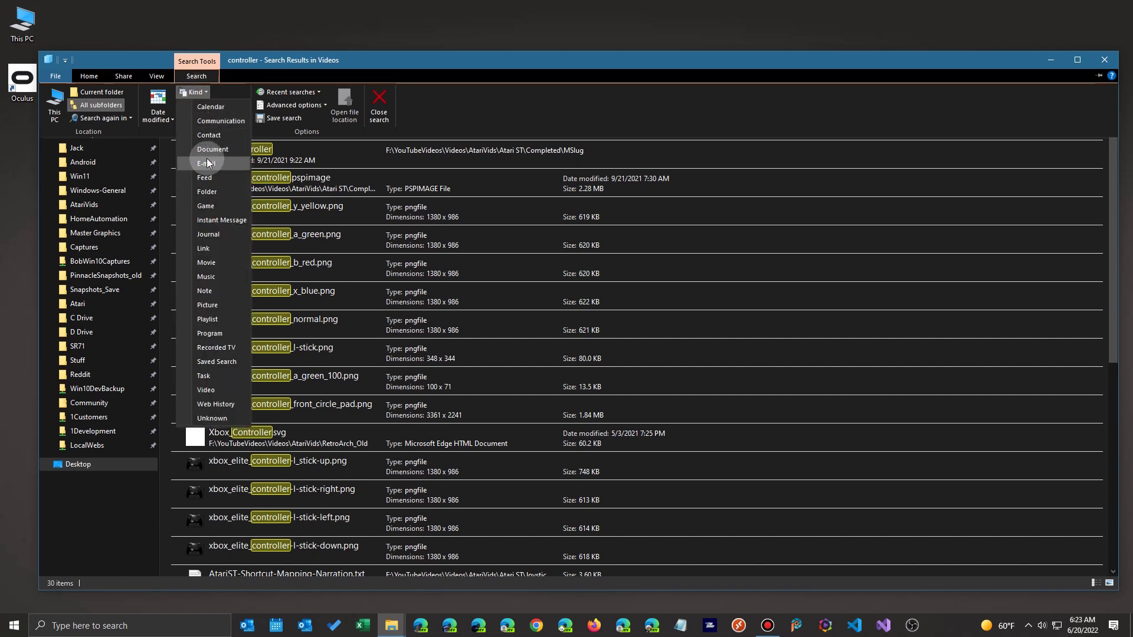
pyautogui.click(206, 207)
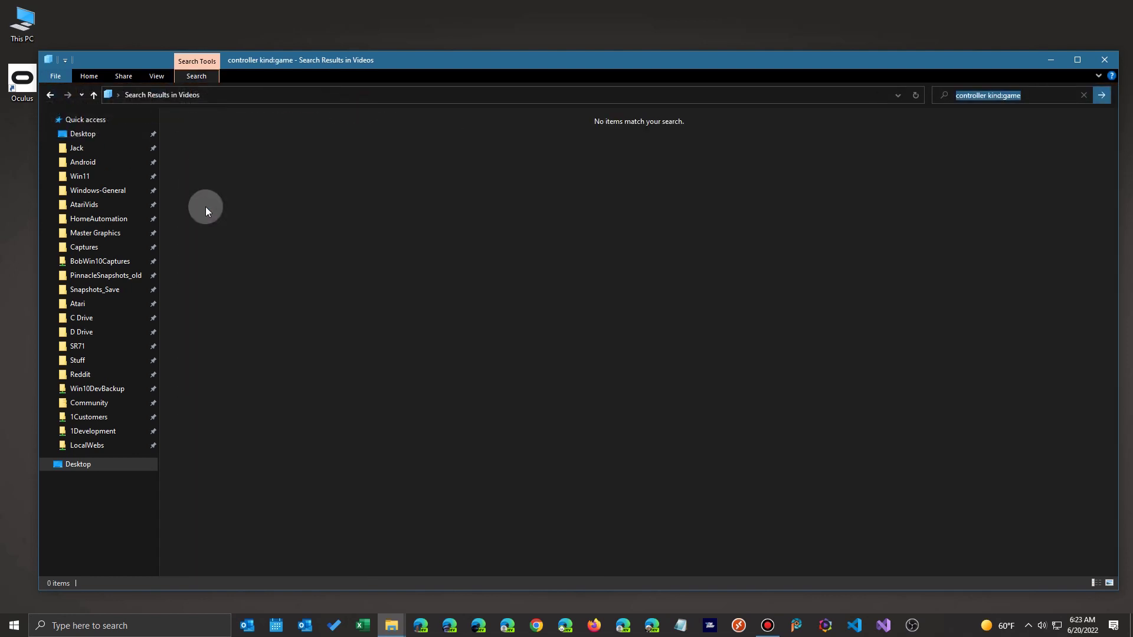
# - Switch the kind filter of the controller search to Music
pyautogui.click(197, 77)
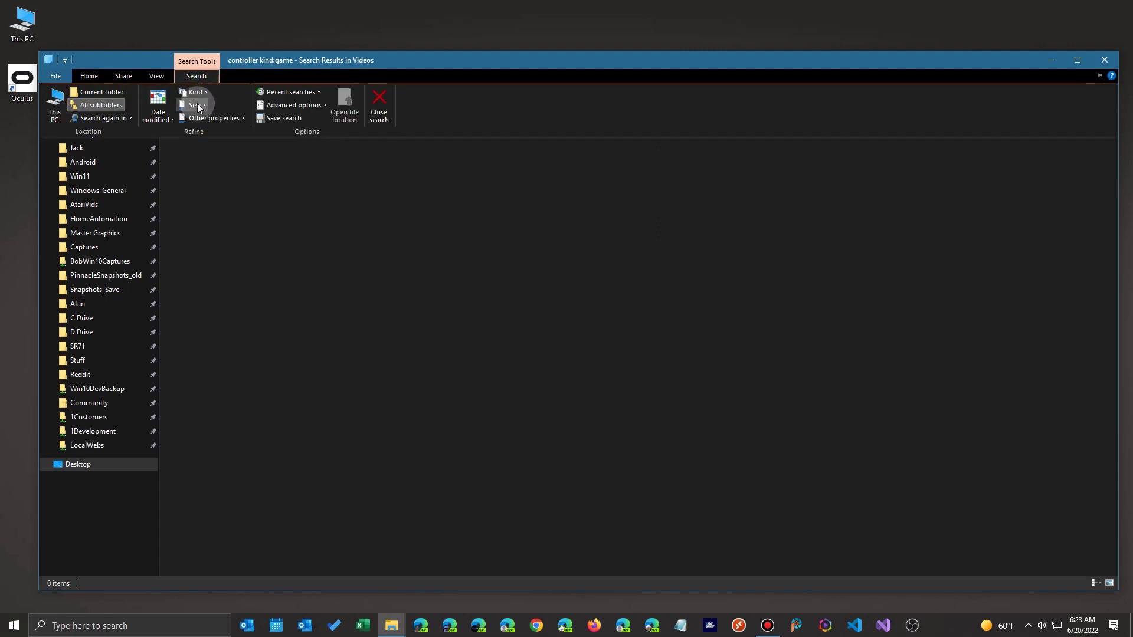
pyautogui.click(195, 92)
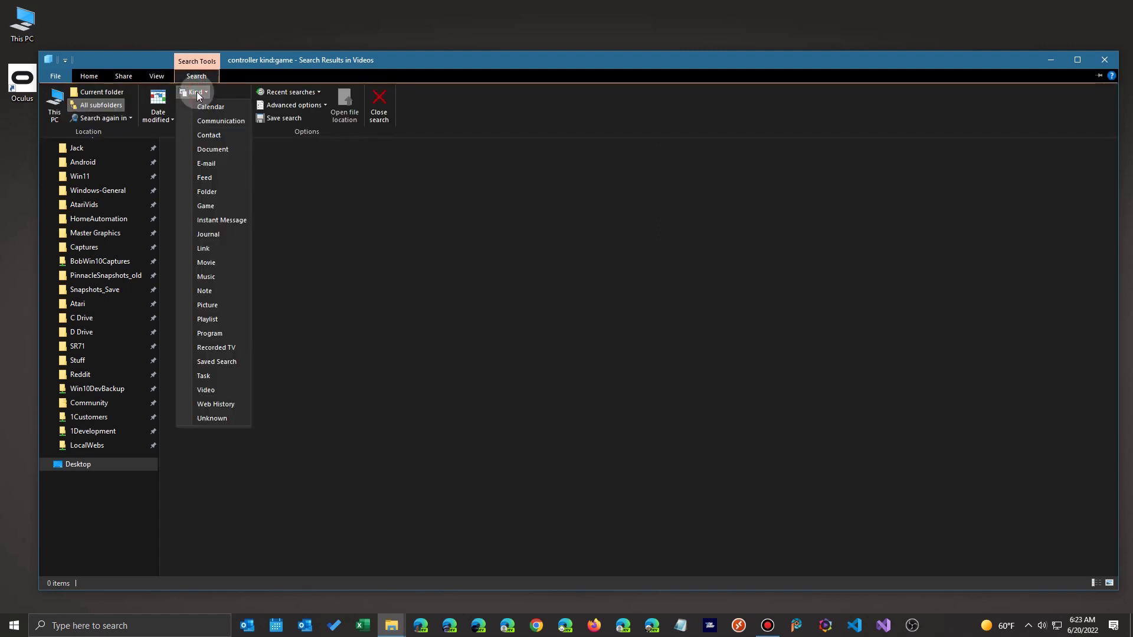
pyautogui.click(210, 276)
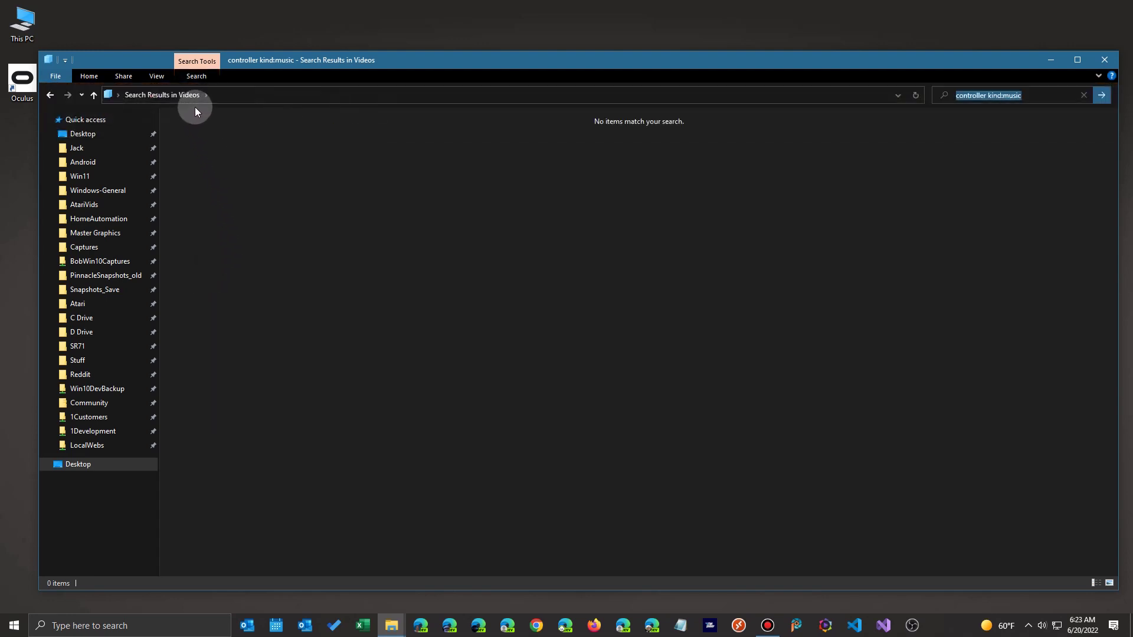
# - Switch the kind filter of the controller search to Picture
pyautogui.click(196, 77)
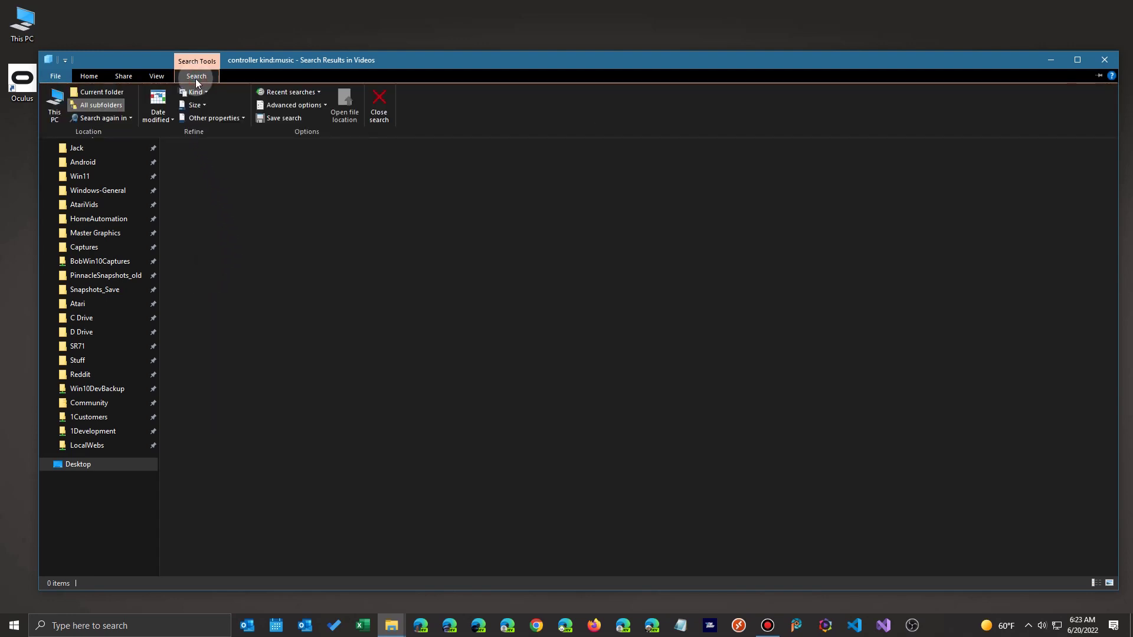
pyautogui.click(196, 92)
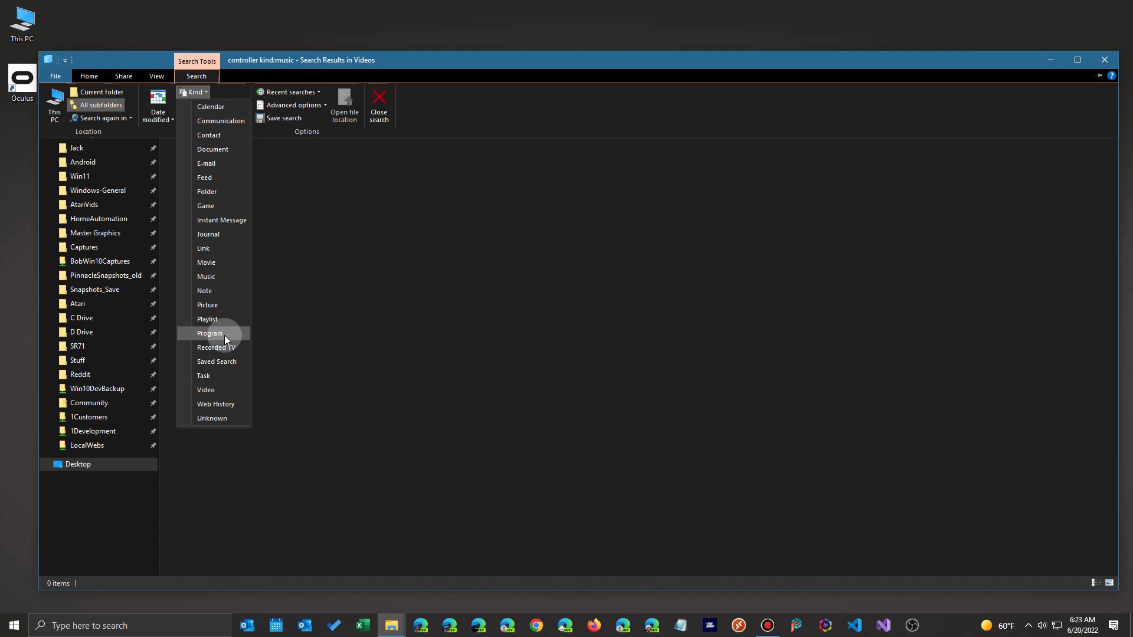
pyautogui.click(203, 305)
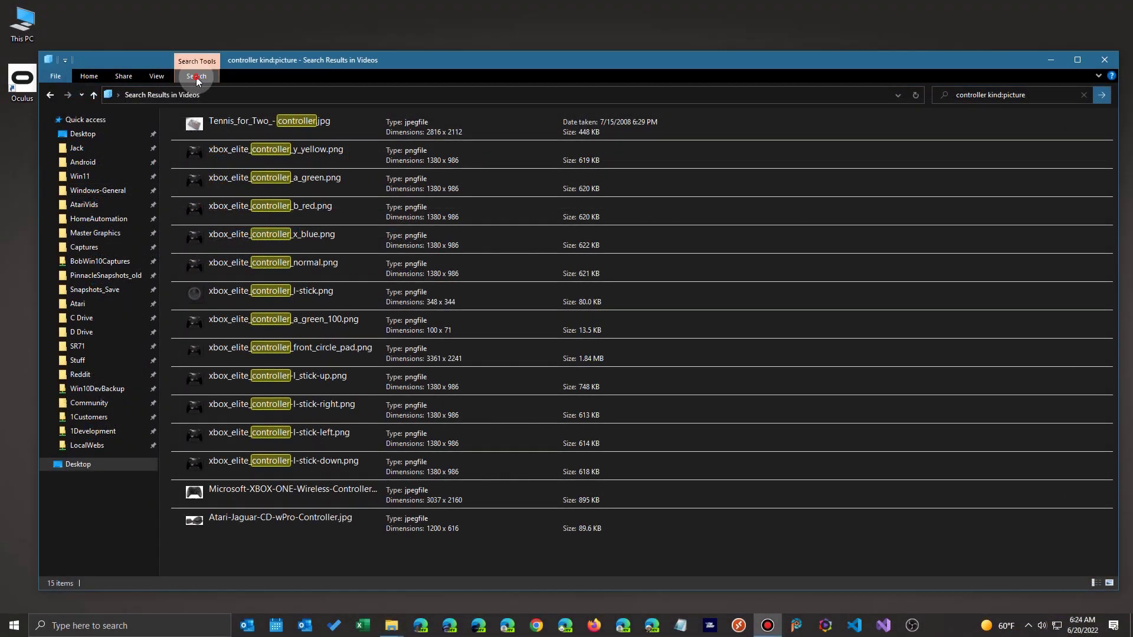
# - Narrow the controller pictures to the Small (16 KB - 1 MB) size range
pyautogui.click(196, 77)
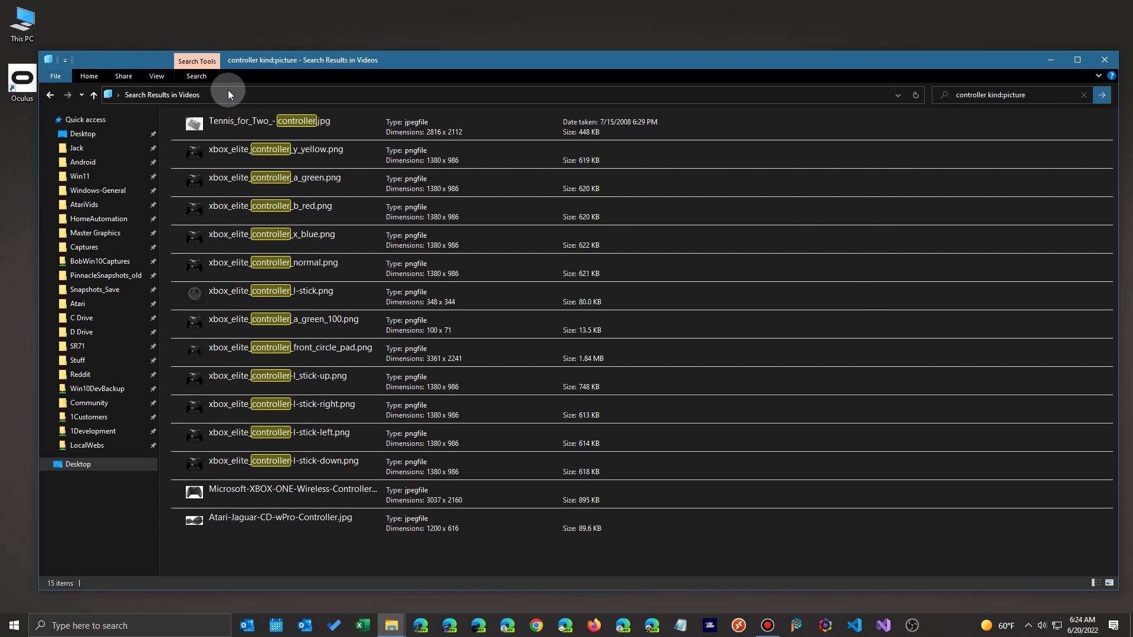
pyautogui.click(213, 75)
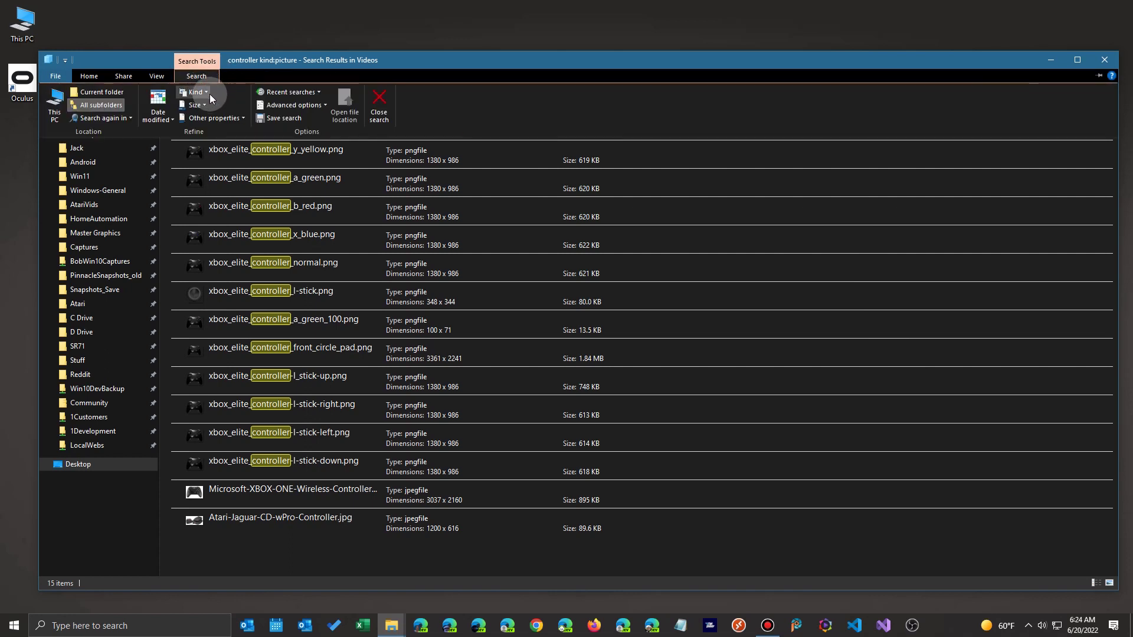
pyautogui.click(201, 94)
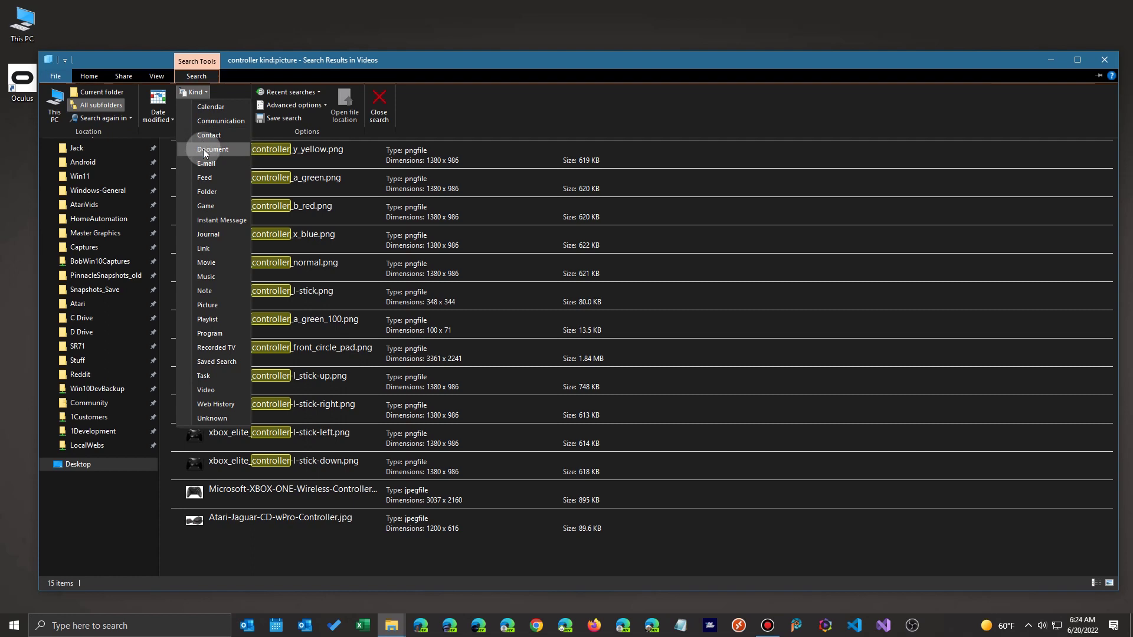
pyautogui.click(201, 94)
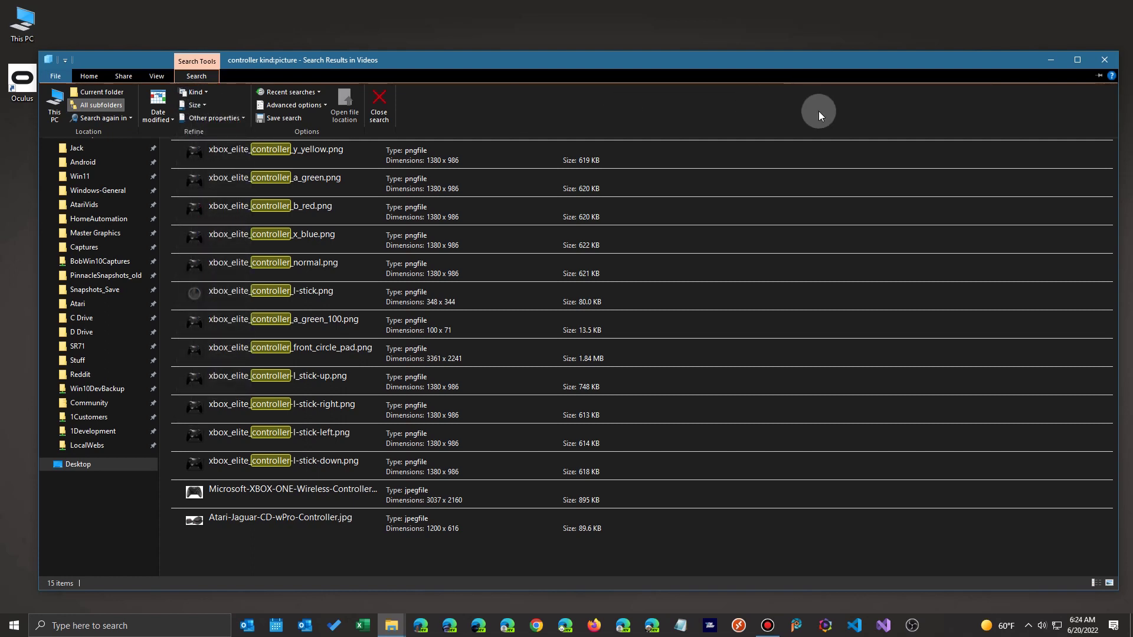
pyautogui.click(197, 105)
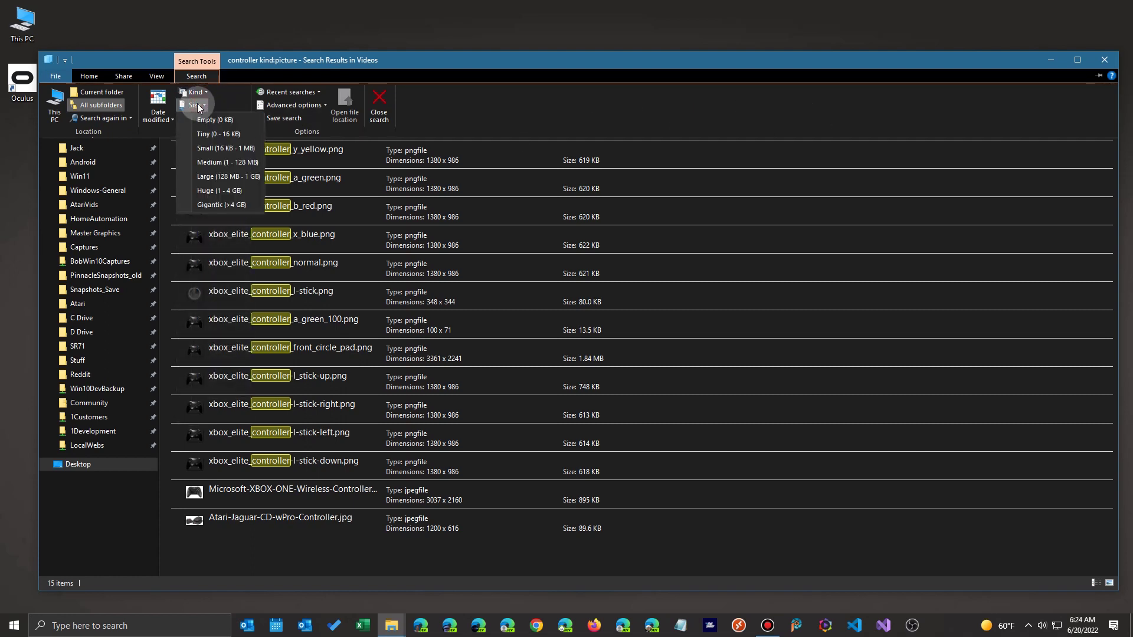
pyautogui.click(208, 151)
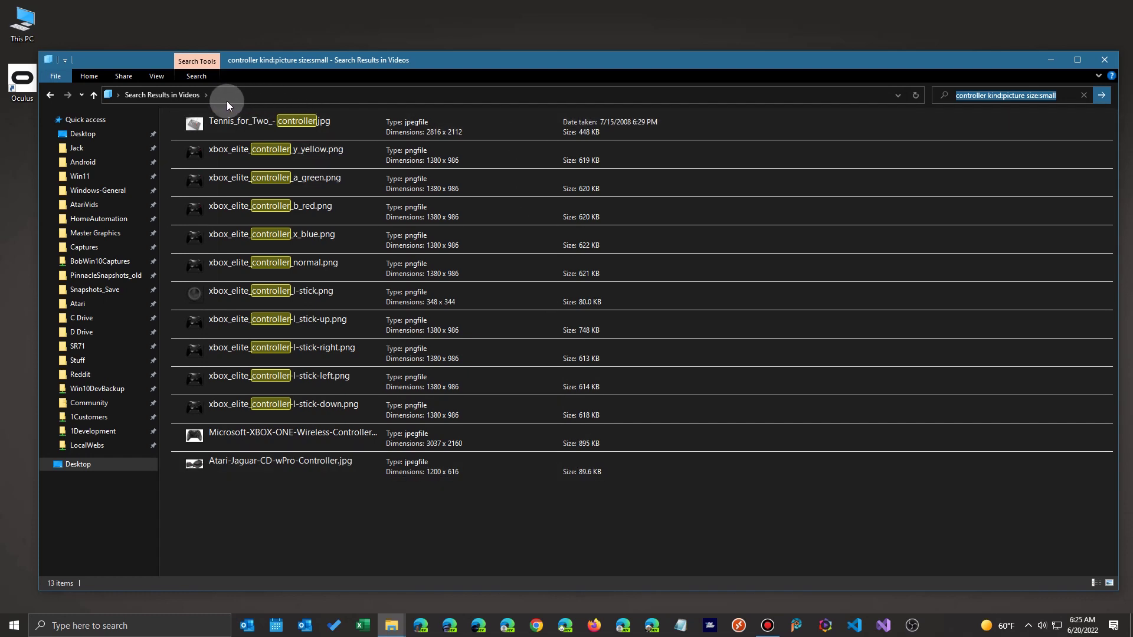
# - Change the size filter of the picture search to Large (128 MB - 1 GB)
pyautogui.click(205, 79)
pyautogui.click(195, 105)
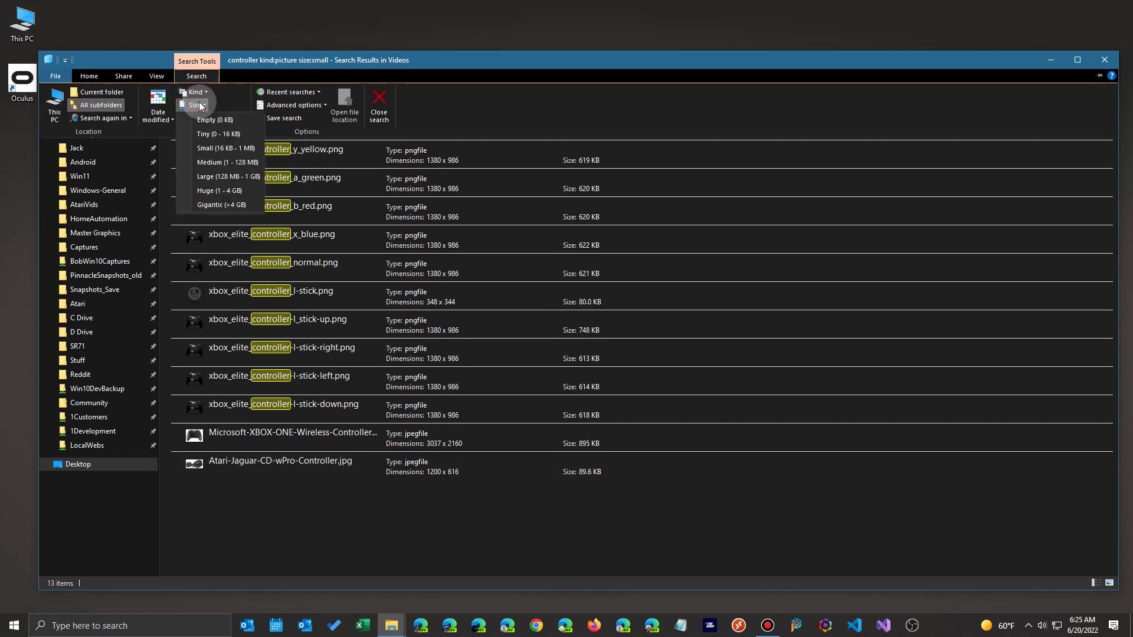
pyautogui.click(207, 175)
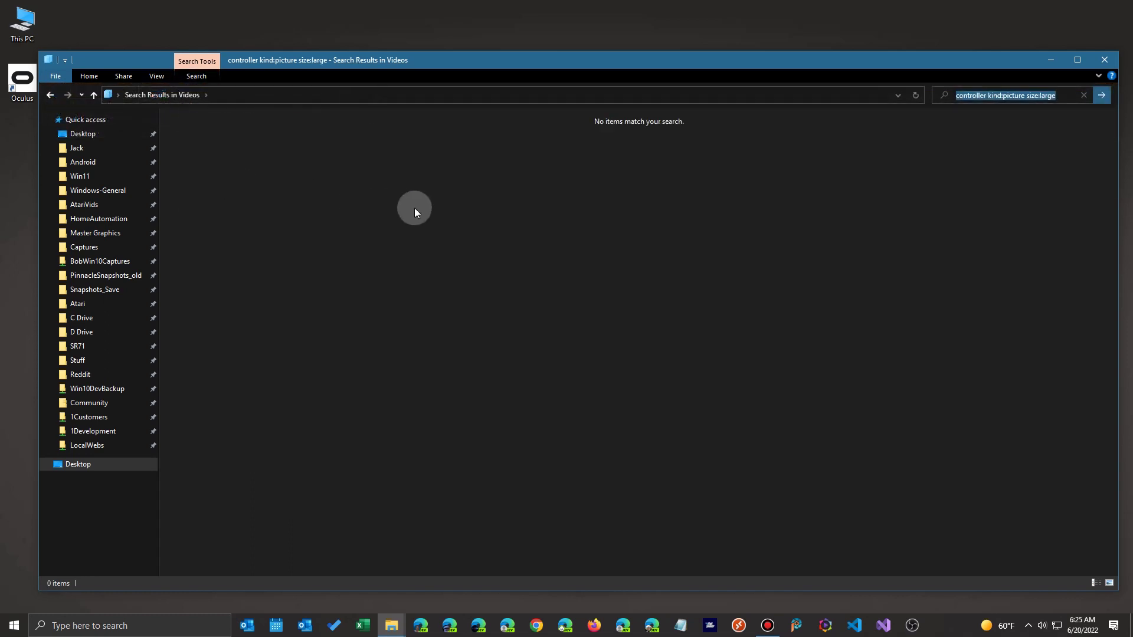
pyautogui.click(191, 79)
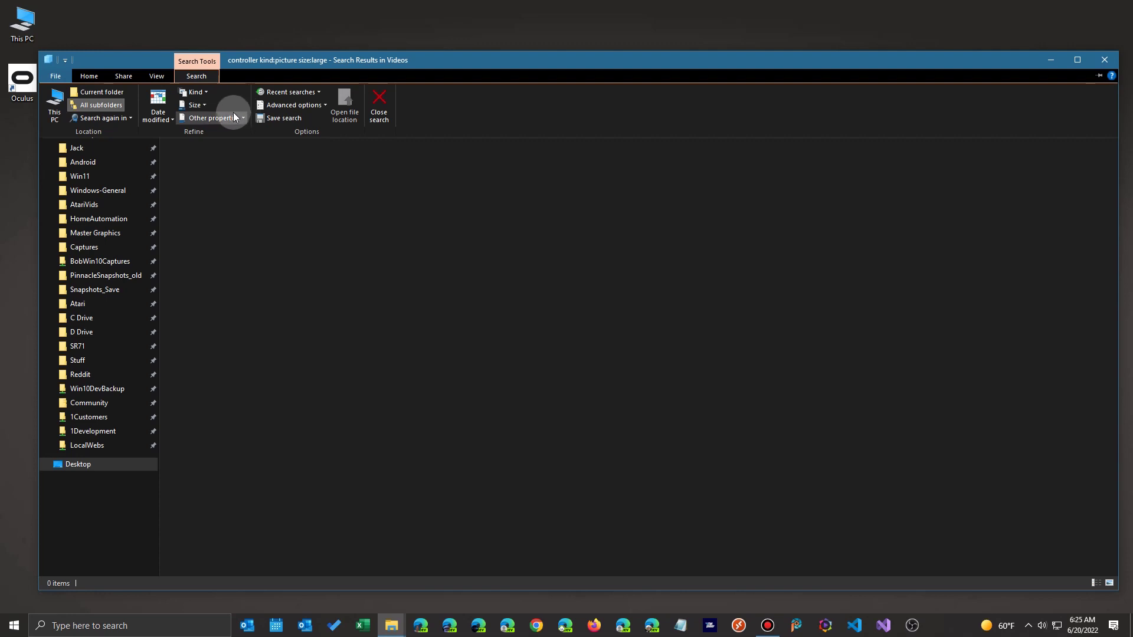
pyautogui.click(199, 104)
pyautogui.click(207, 177)
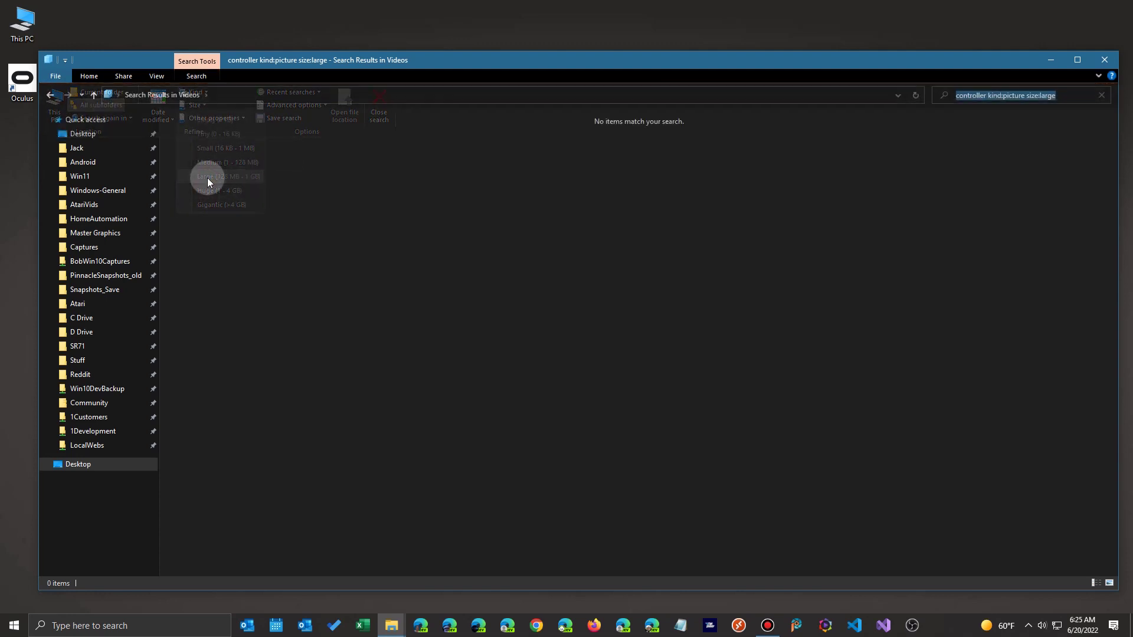
# - Change the size filter of the picture search to Huge (1 - 4 GB)
pyautogui.click(197, 77)
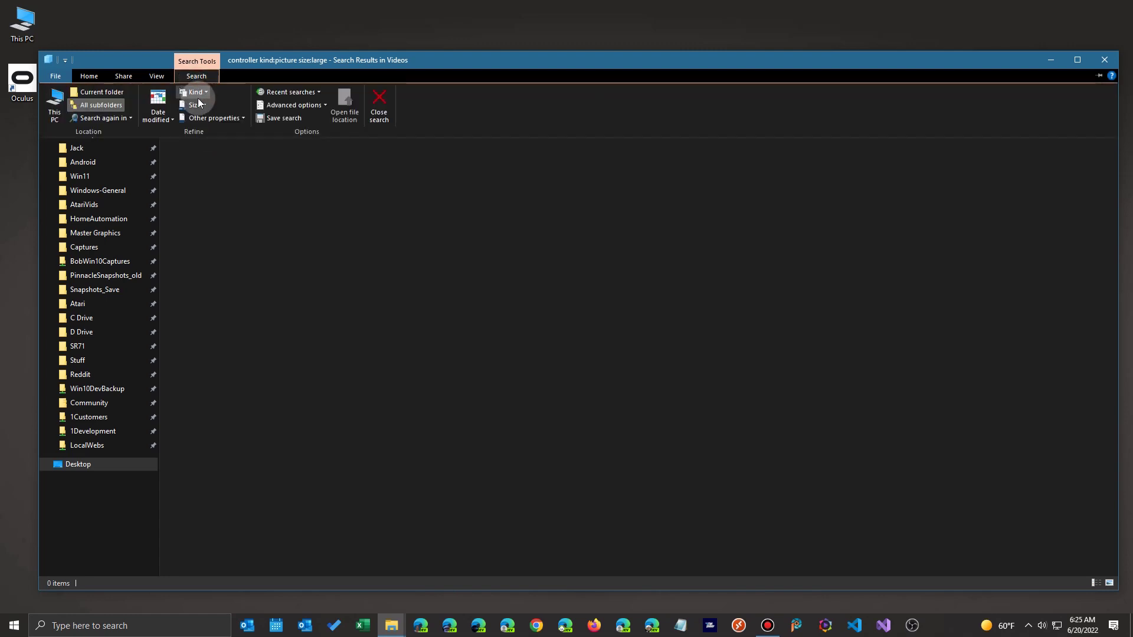
pyautogui.click(197, 104)
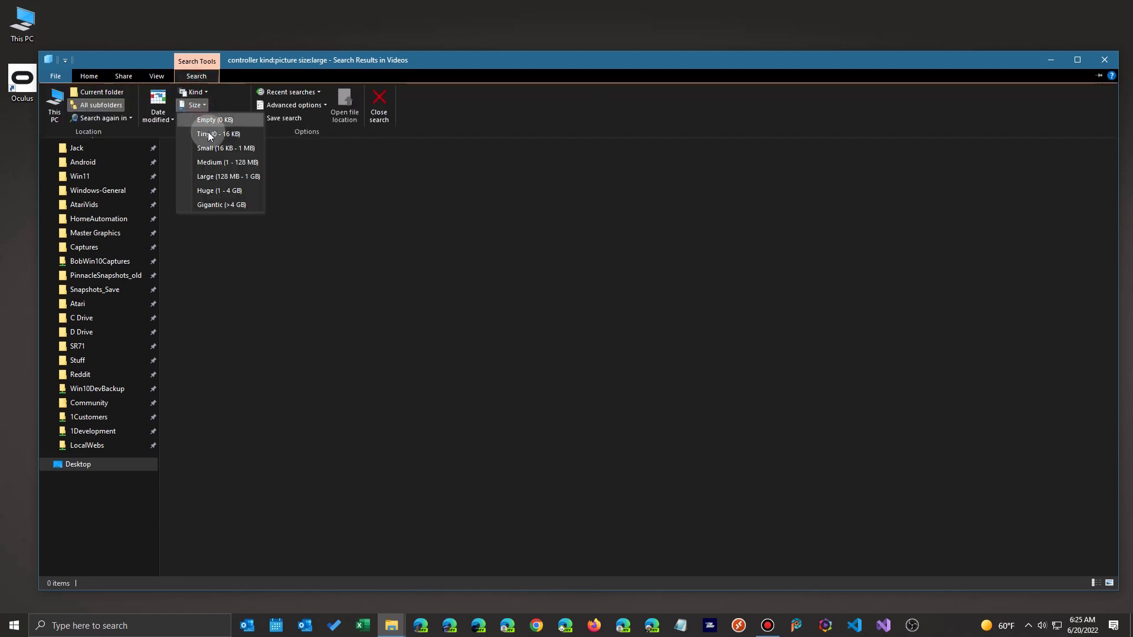
pyautogui.click(216, 190)
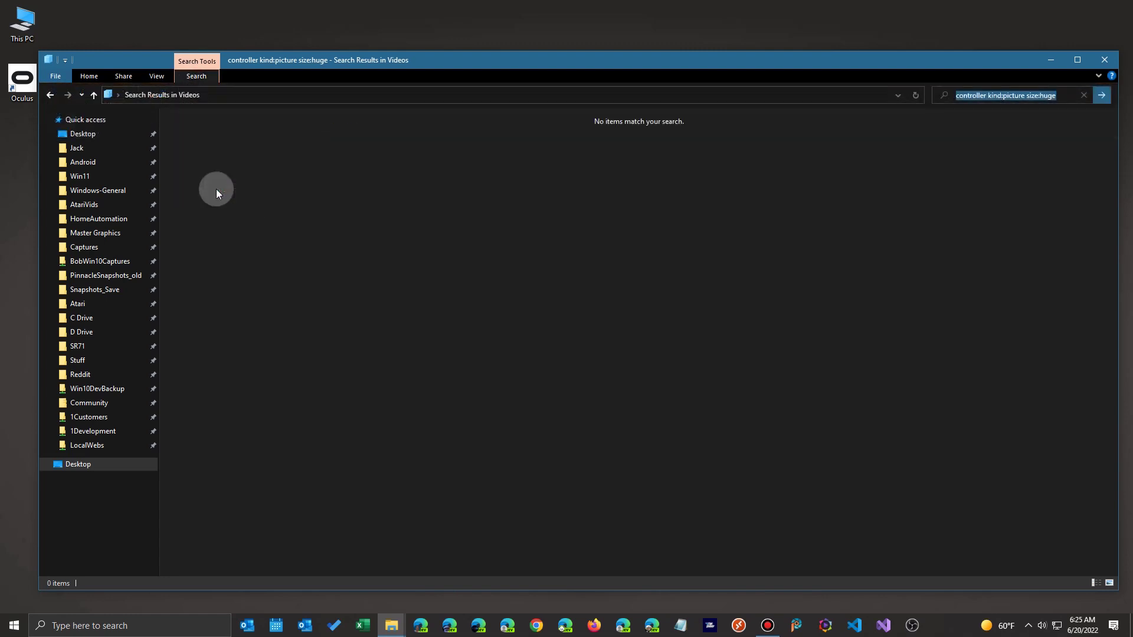
# - Set the size filter of the picture search to Medium (1 - 128 MB)
pyautogui.click(197, 77)
pyautogui.click(200, 104)
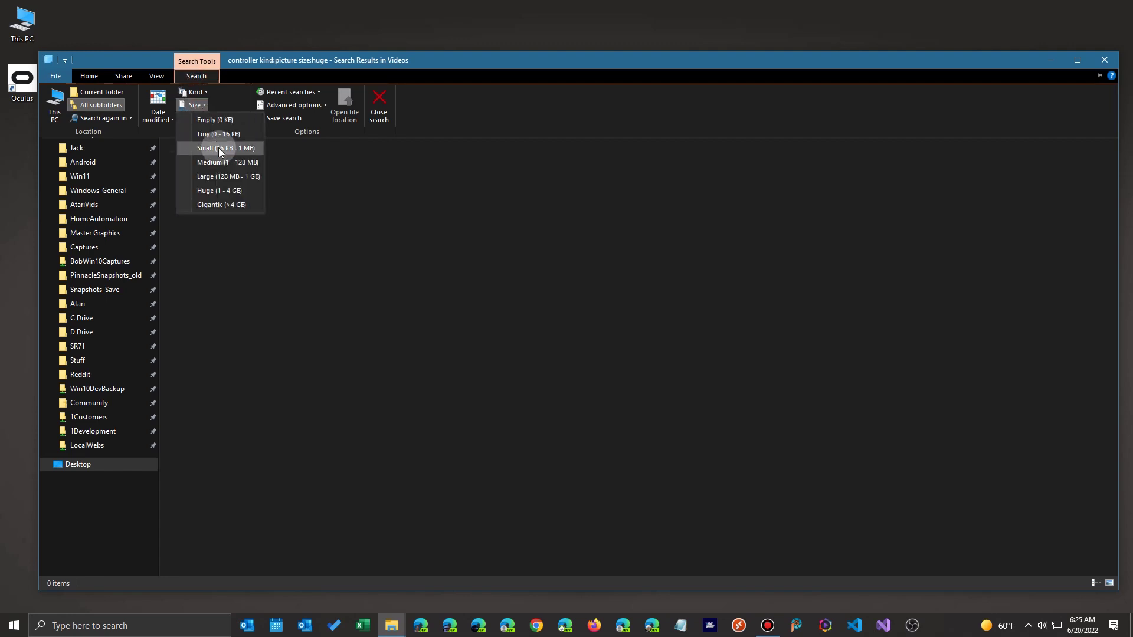
pyautogui.click(223, 165)
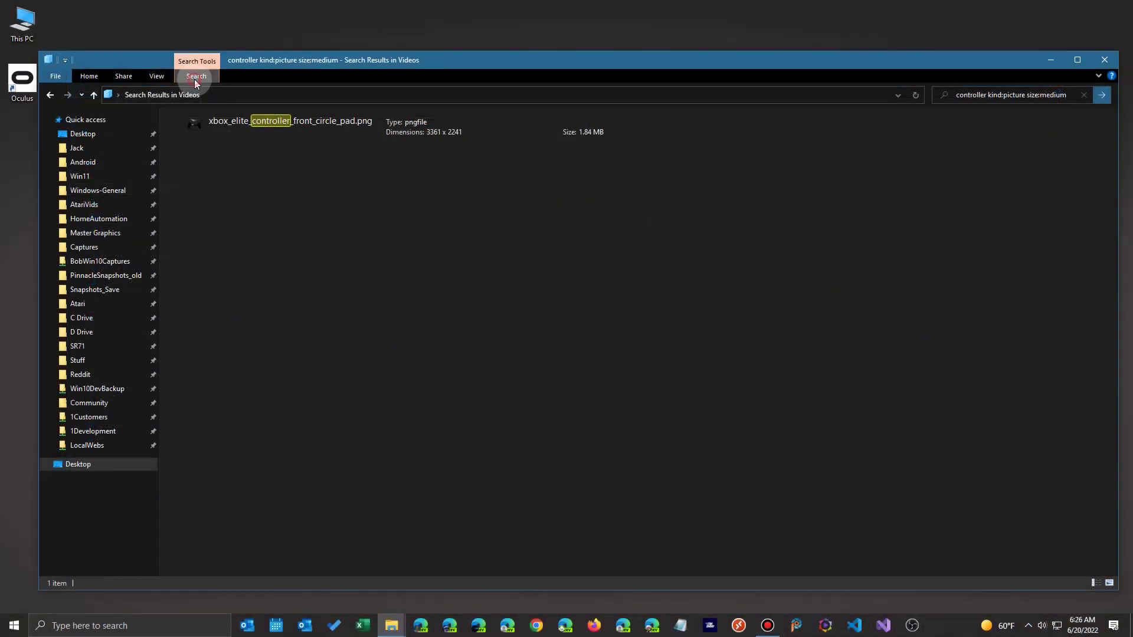
# - Add the Tags property to the controller picture search query
pyautogui.click(196, 77)
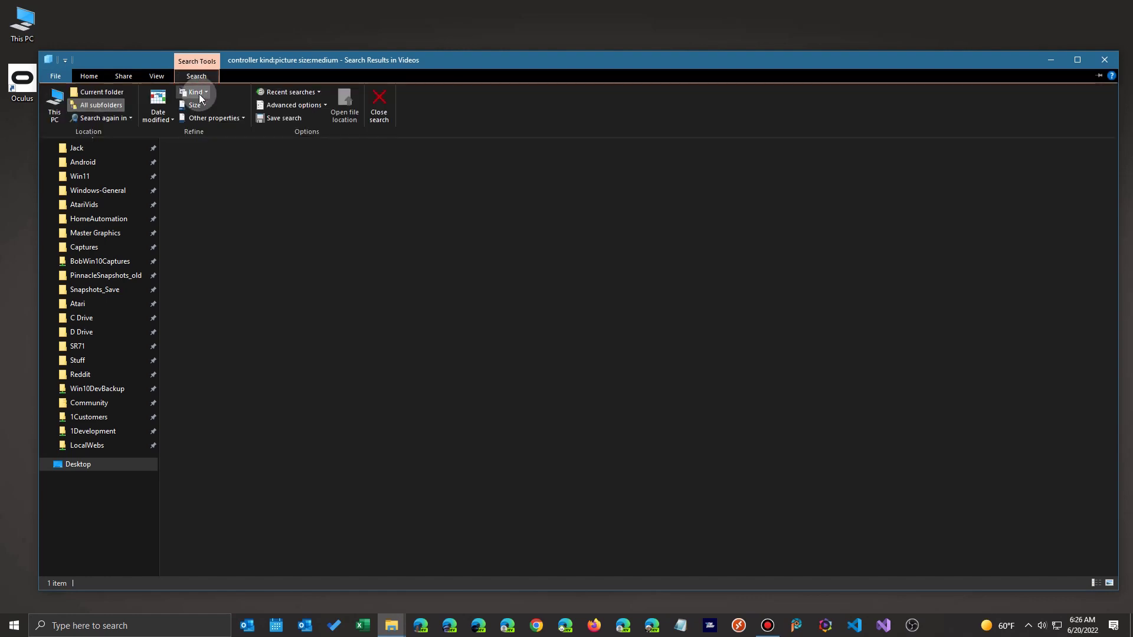
pyautogui.click(207, 122)
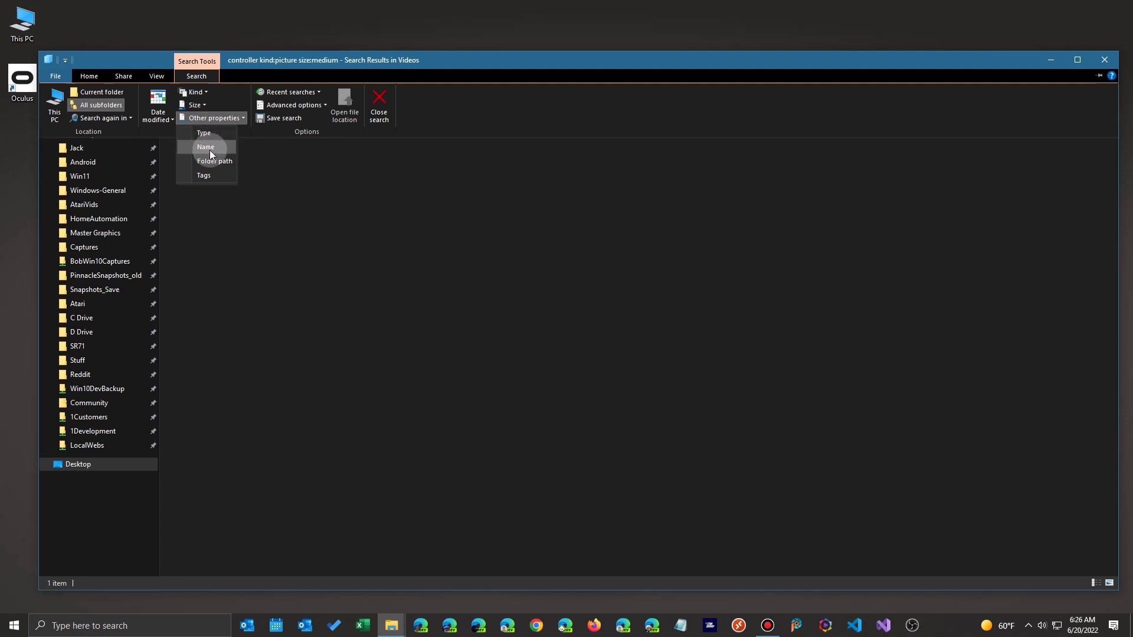
pyautogui.click(201, 176)
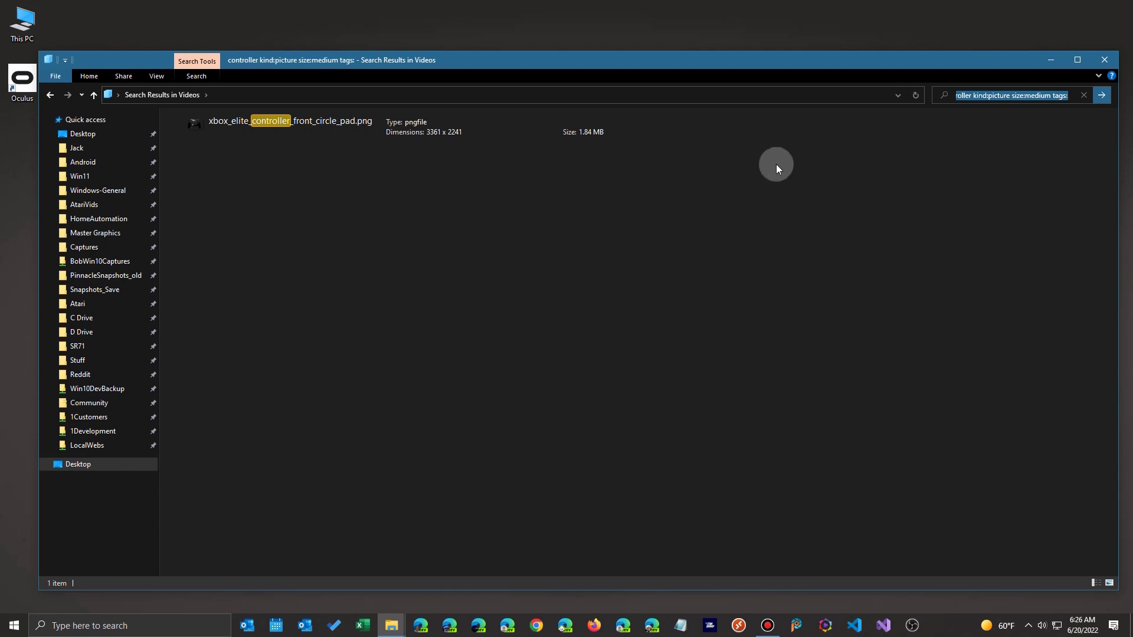
# - Examine the parts of the search query one by one: the keyword, the kind filter and the size filter
pyautogui.click(982, 97)
pyautogui.moveTo(942, 98); pyautogui.dragTo(987, 93)
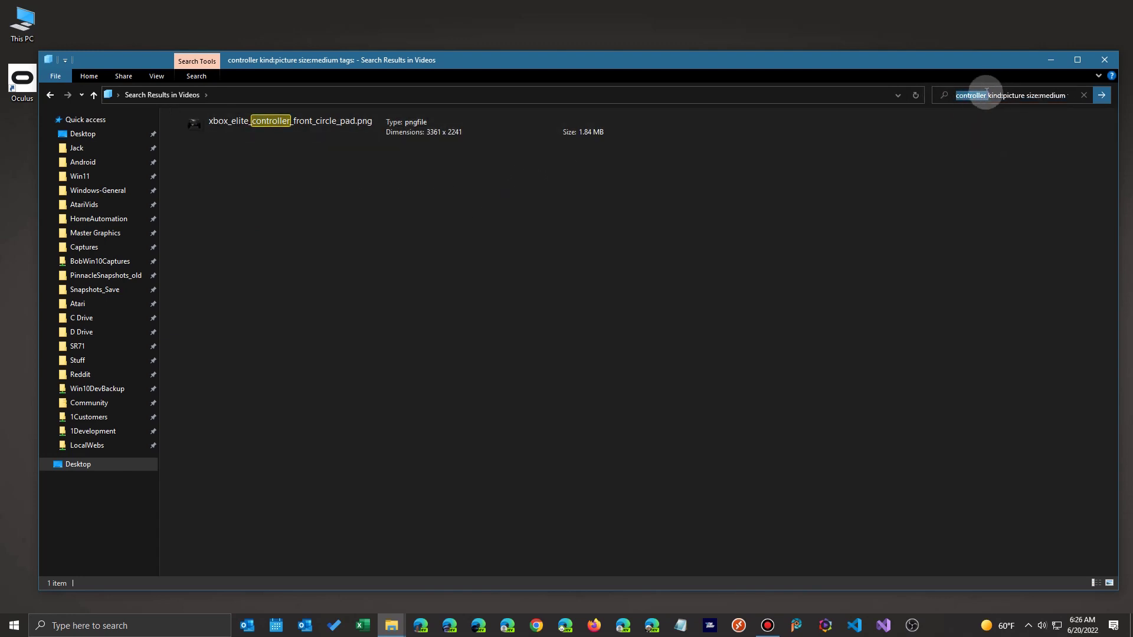
pyautogui.doubleClick(1023, 94)
pyautogui.click(1051, 96)
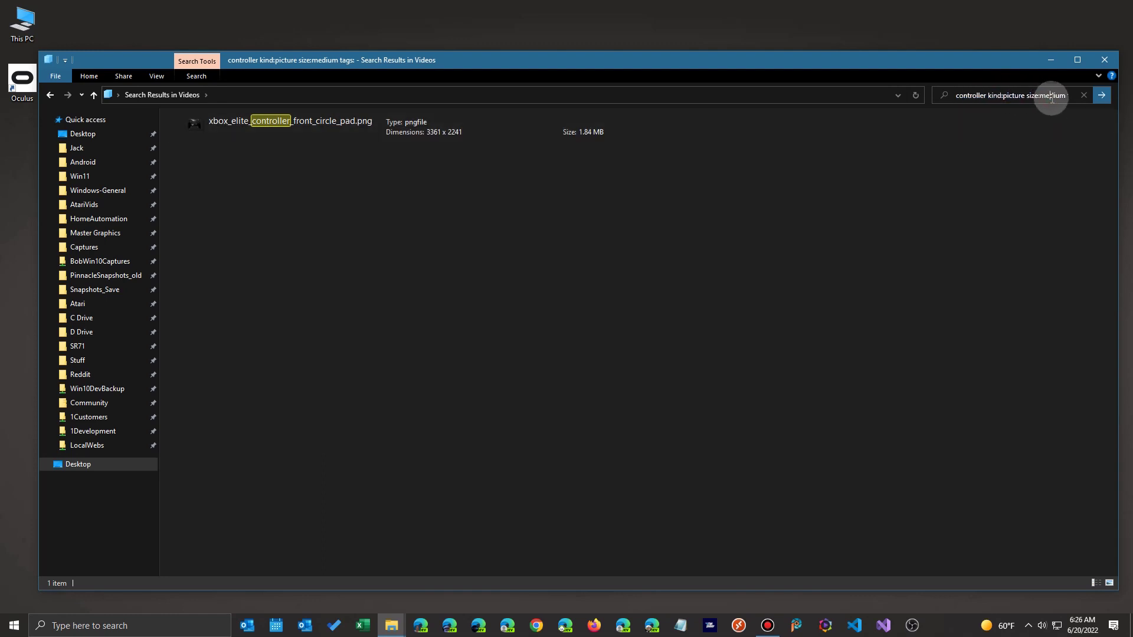
# - Reapply the Tags property to the medium-size controller picture search and place the cursor at the end of the query
pyautogui.moveTo(1051, 96); pyautogui.dragTo(1090, 94)
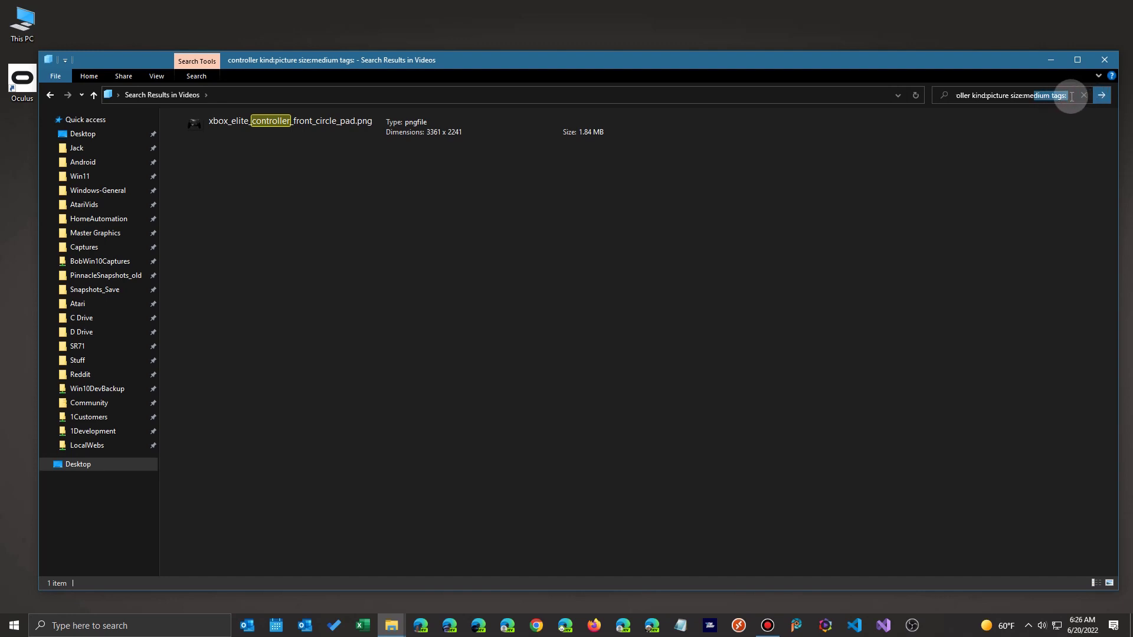
pyautogui.click(1062, 95)
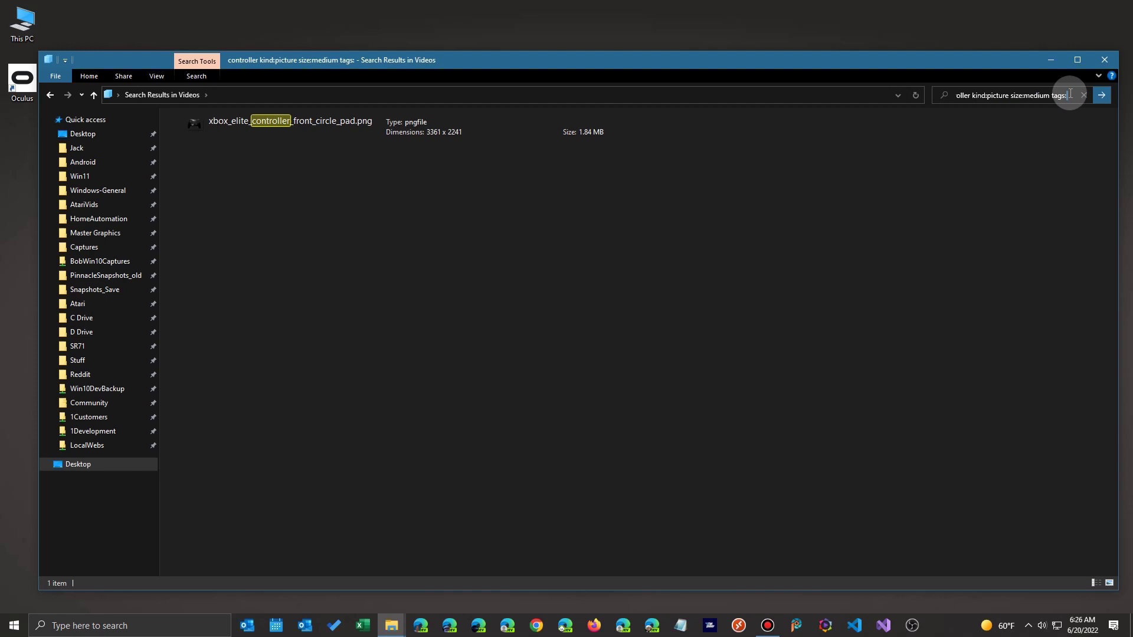
pyautogui.click(195, 76)
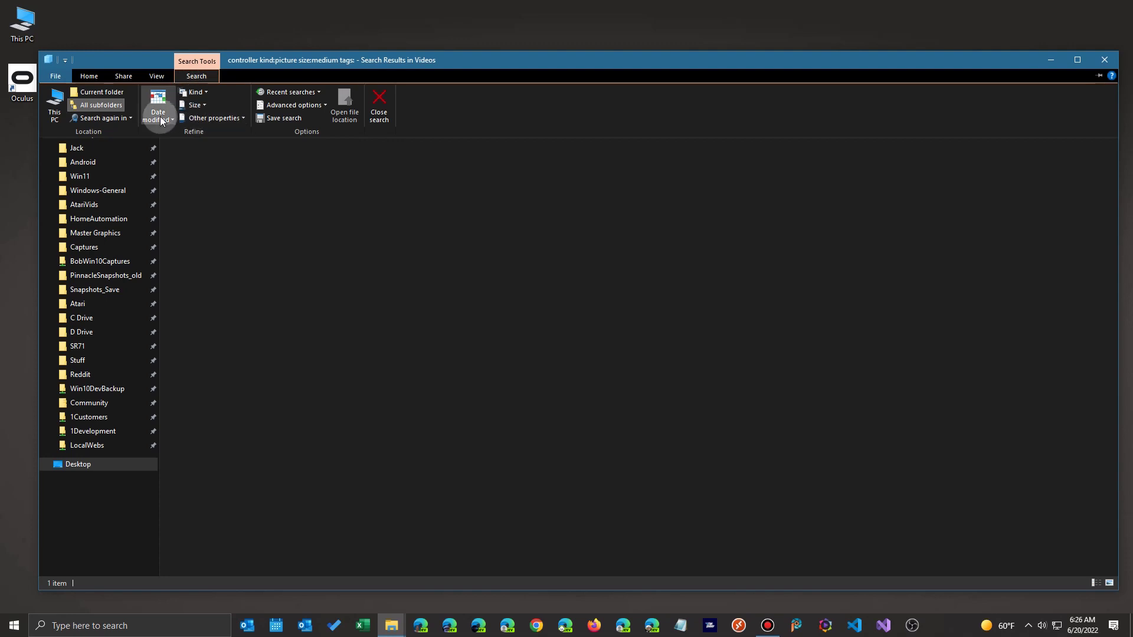
pyautogui.click(221, 119)
pyautogui.click(208, 182)
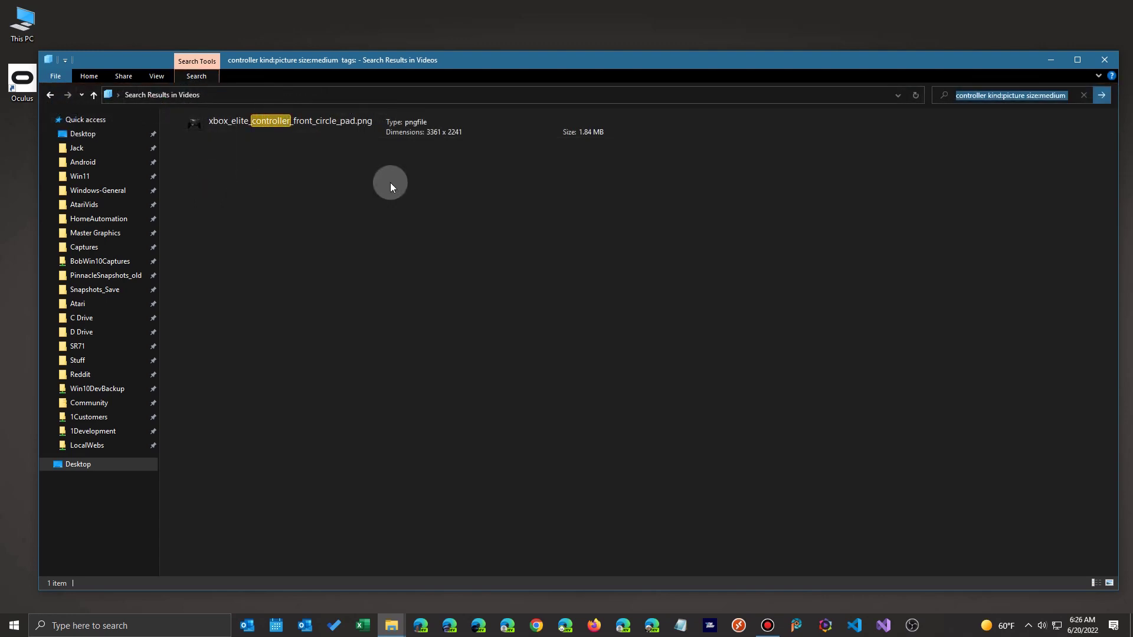
pyautogui.click(1061, 95)
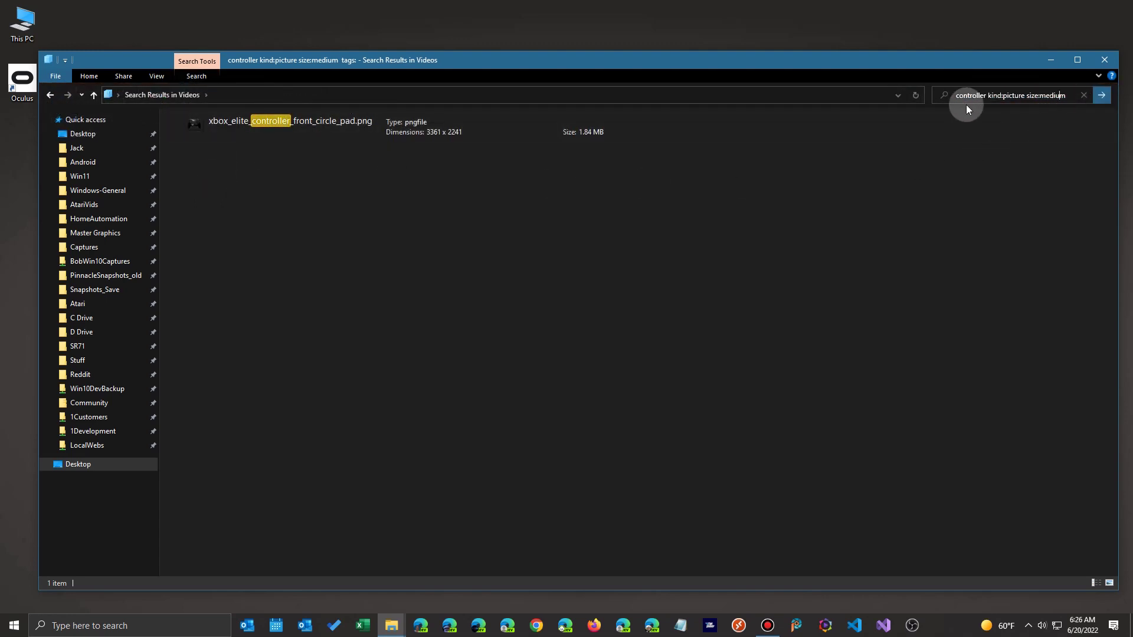
pyautogui.click(188, 78)
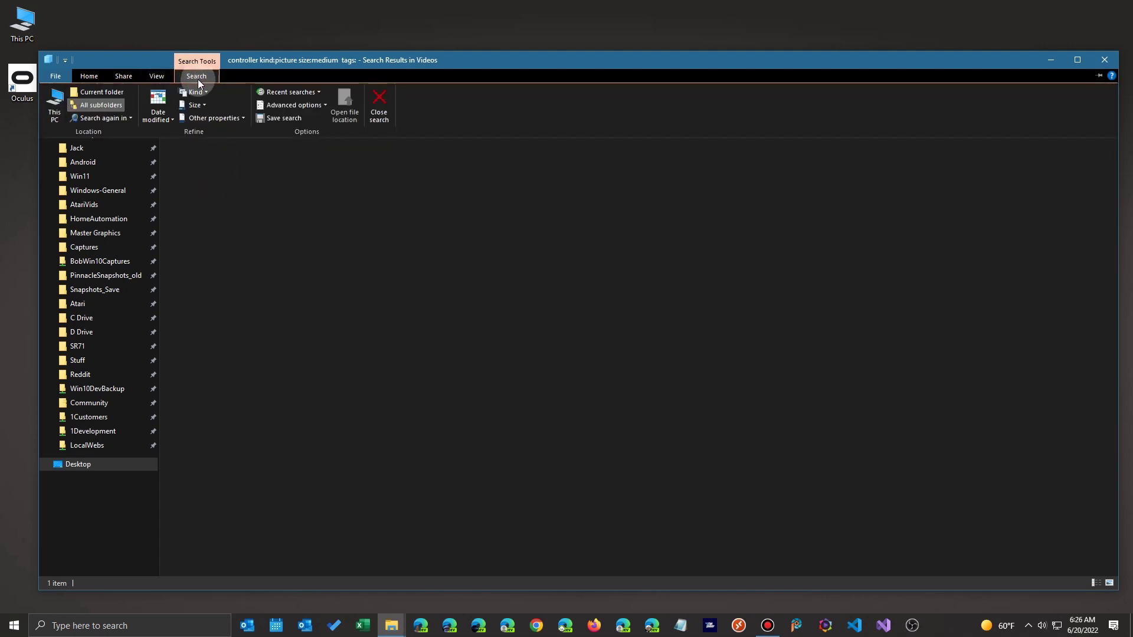
pyautogui.click(196, 119)
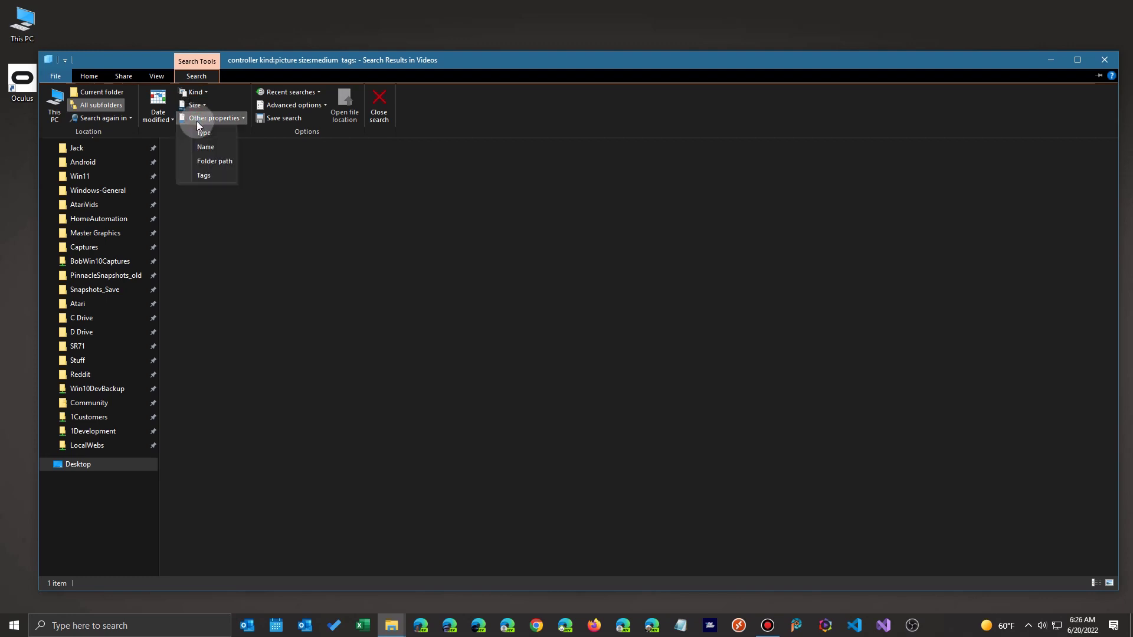
pyautogui.click(203, 176)
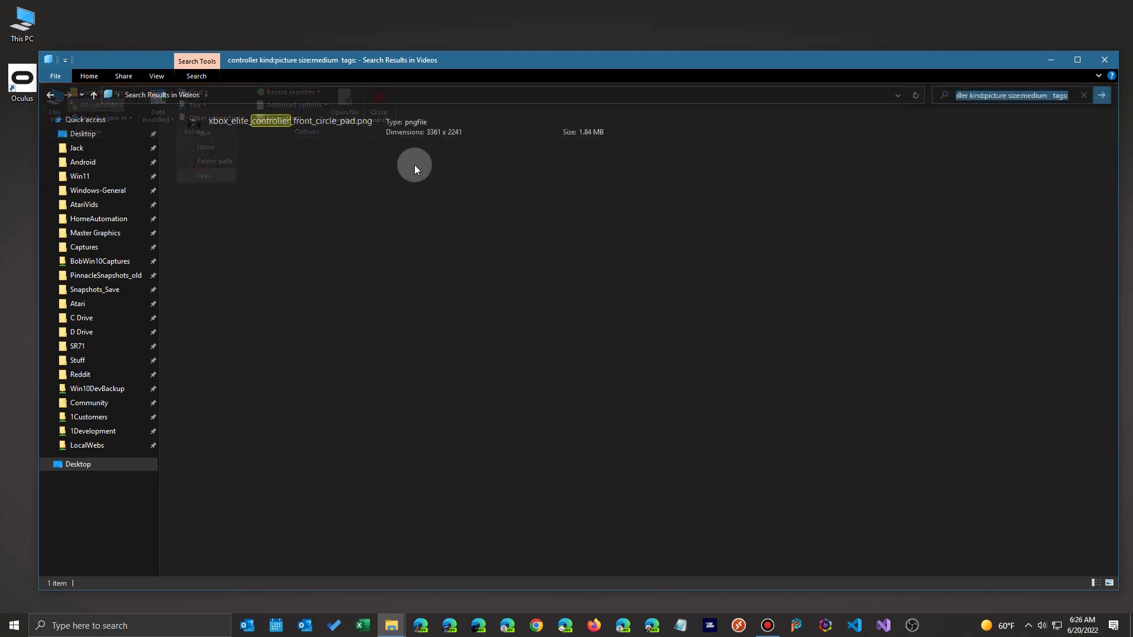
pyautogui.click(1068, 96)
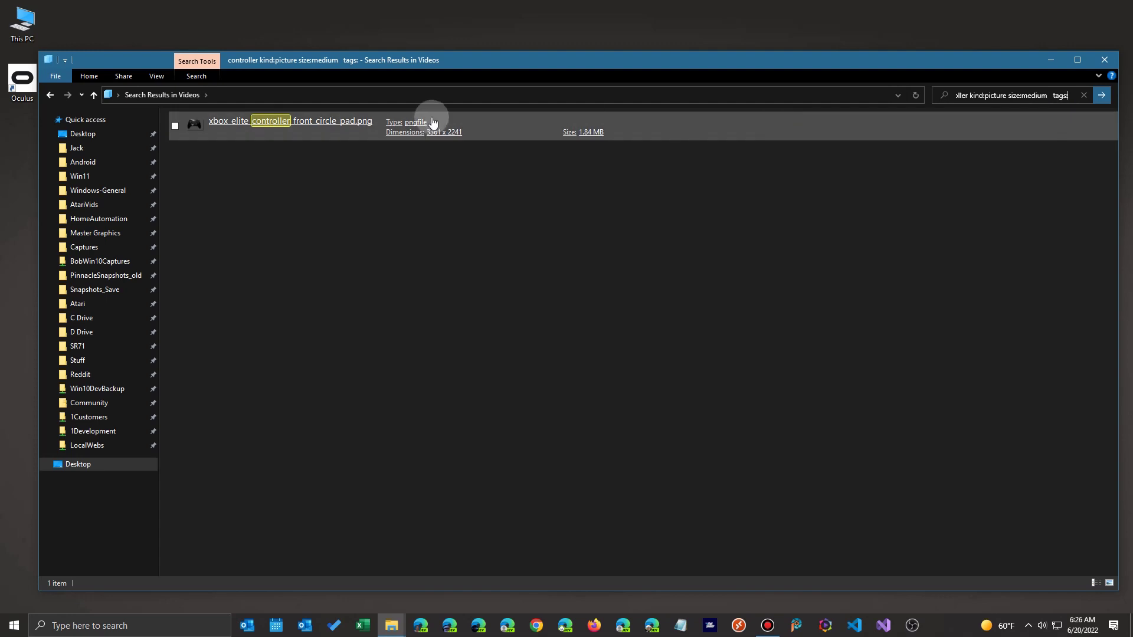
# - Open the properties of xbox_elite_controller_front_circle_pad.png with the Explorer window out of the way, and check its advanced attributes without changing them
pyautogui.rightClick(356, 121)
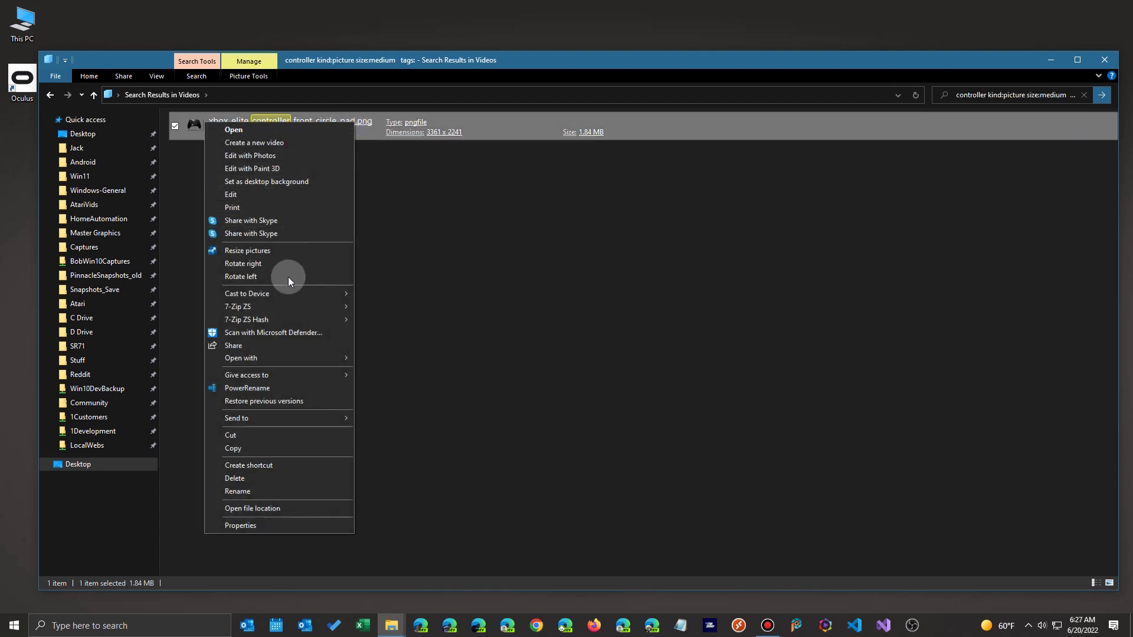
pyautogui.click(264, 525)
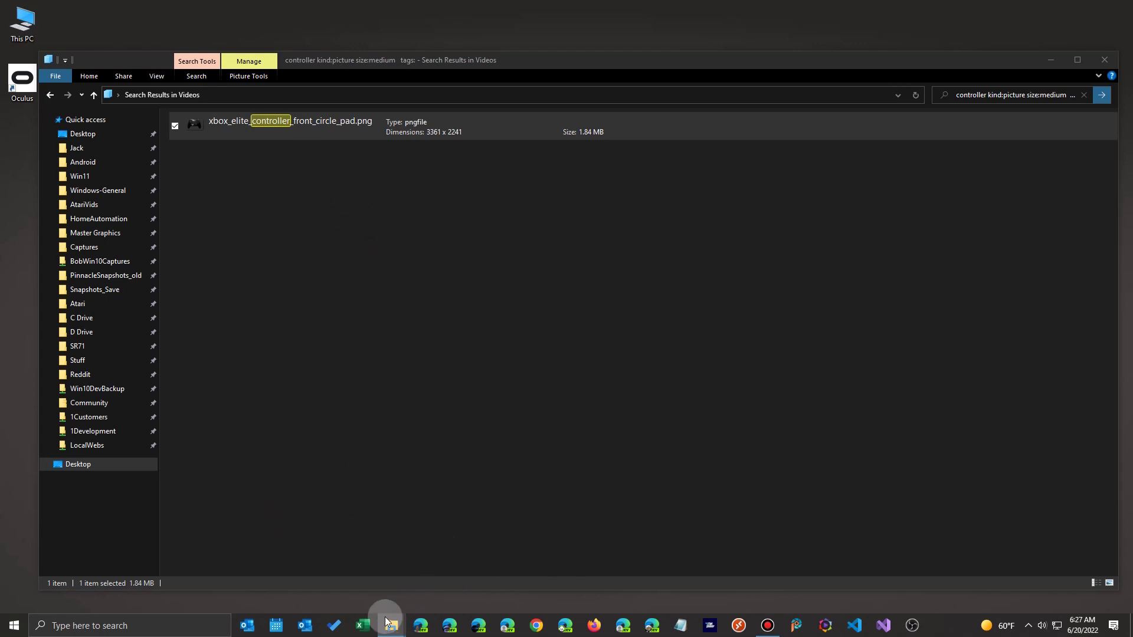
pyautogui.moveTo(389, 625)
pyautogui.click(536, 562)
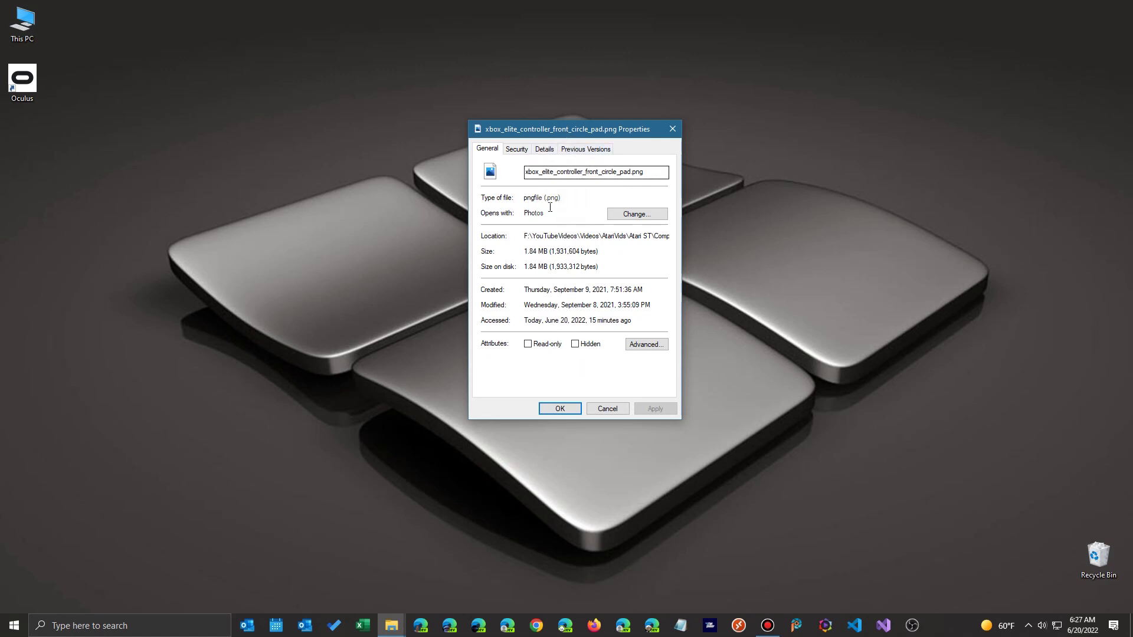
pyautogui.click(648, 347)
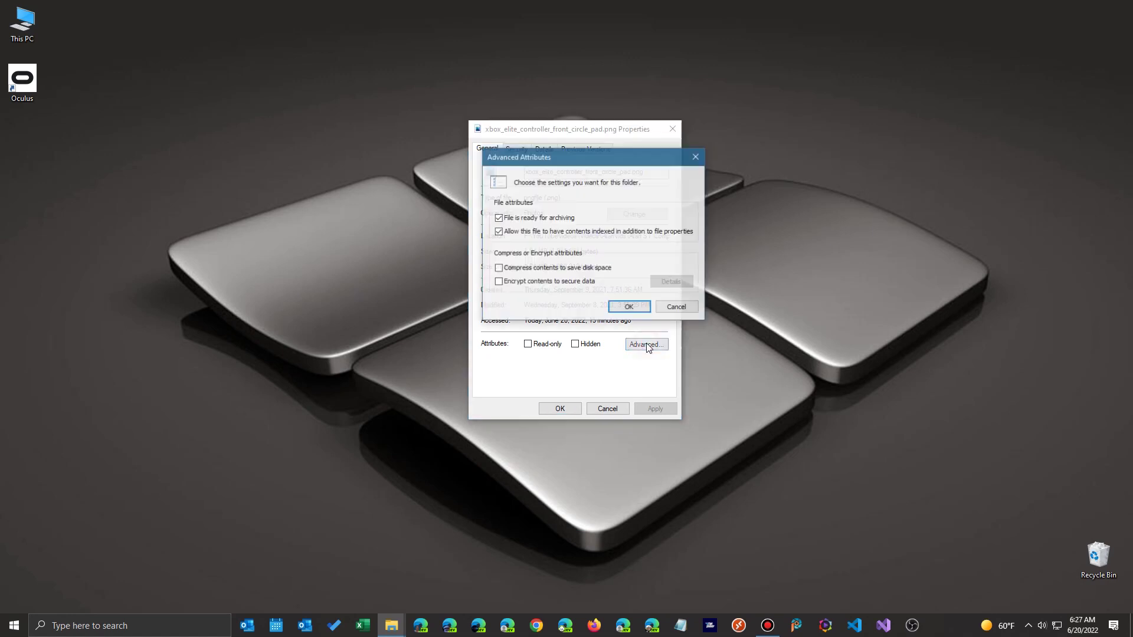
pyautogui.click(675, 309)
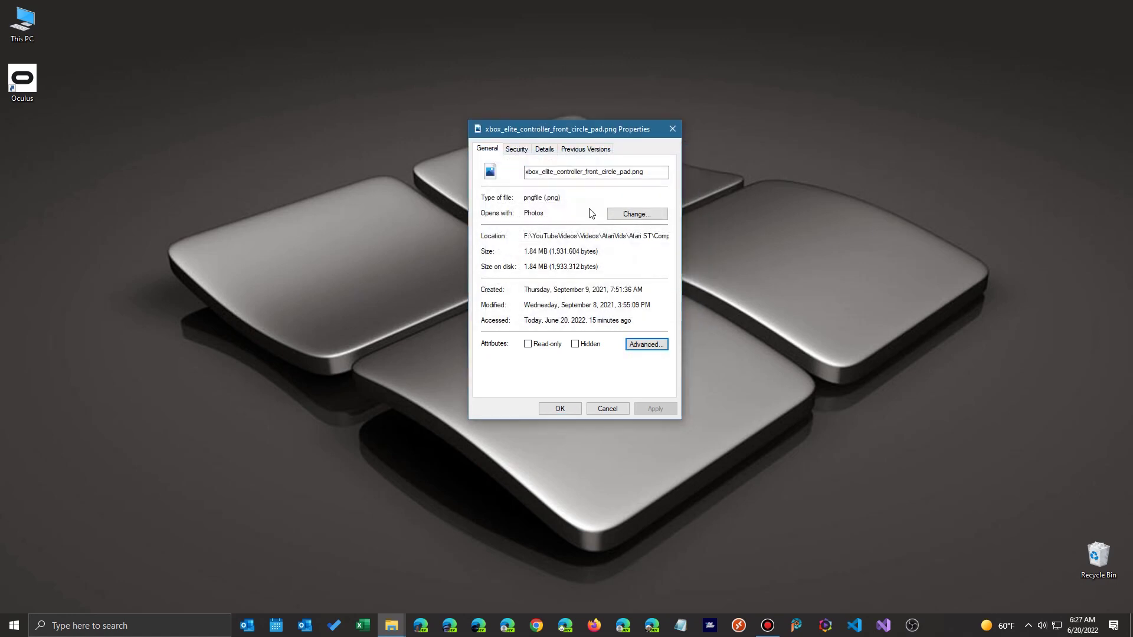
# - Examine the detailed metadata of xbox_elite_controller_front_circle_pad.png for a tags entry, including its Attributes value
pyautogui.click(544, 150)
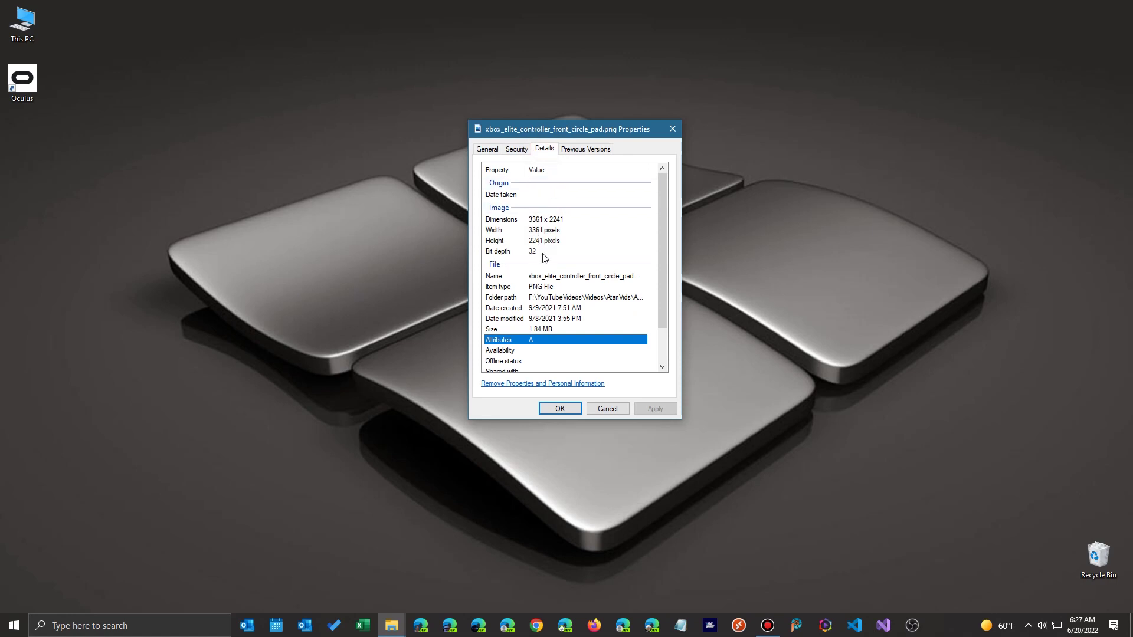
pyautogui.scroll(-2, 544, 261)
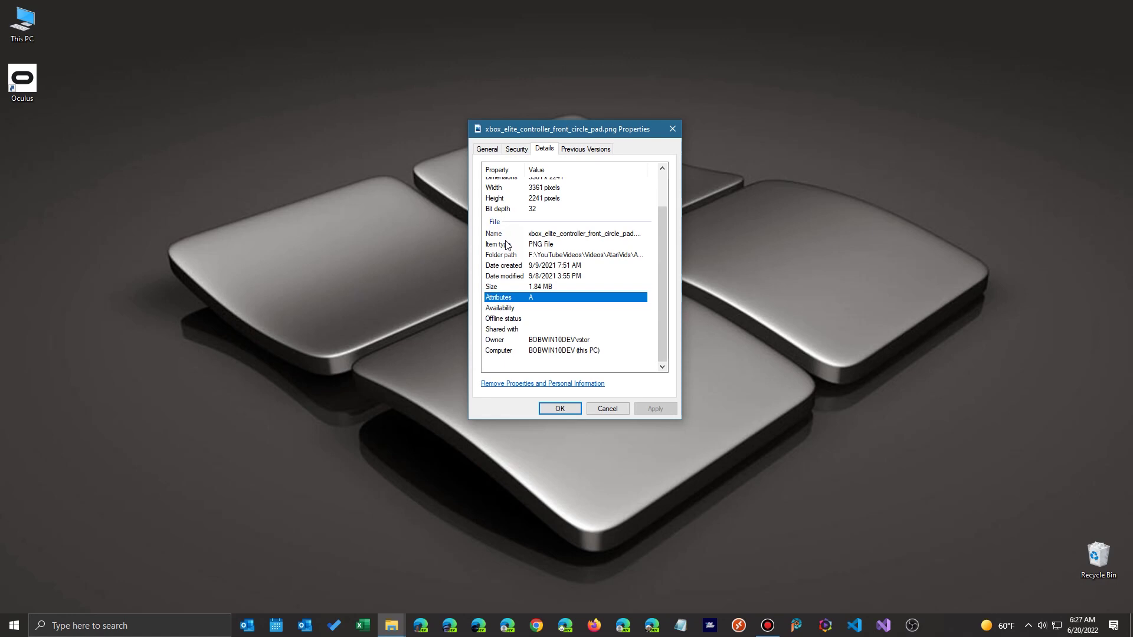
pyautogui.click(548, 301)
pyautogui.click(551, 302)
pyautogui.scroll(2, 534, 201)
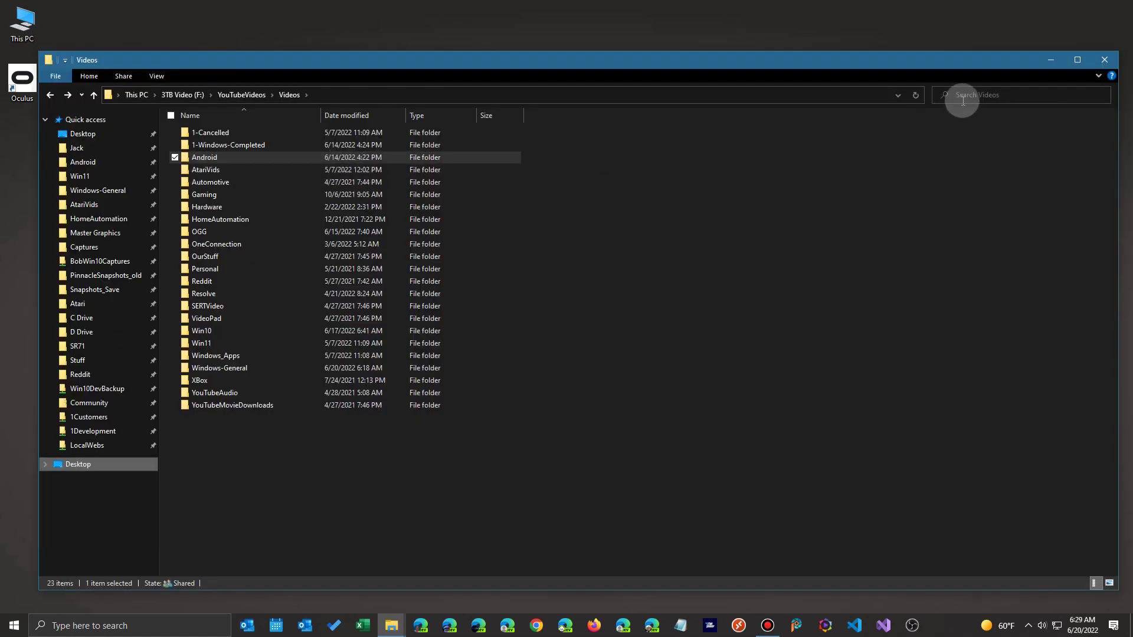
# - Rerun the recent search "mobile kind:picture tags:mobile" in the Videos folder and remove the value after "tags:"
pyautogui.click(962, 100)
pyautogui.click(974, 114)
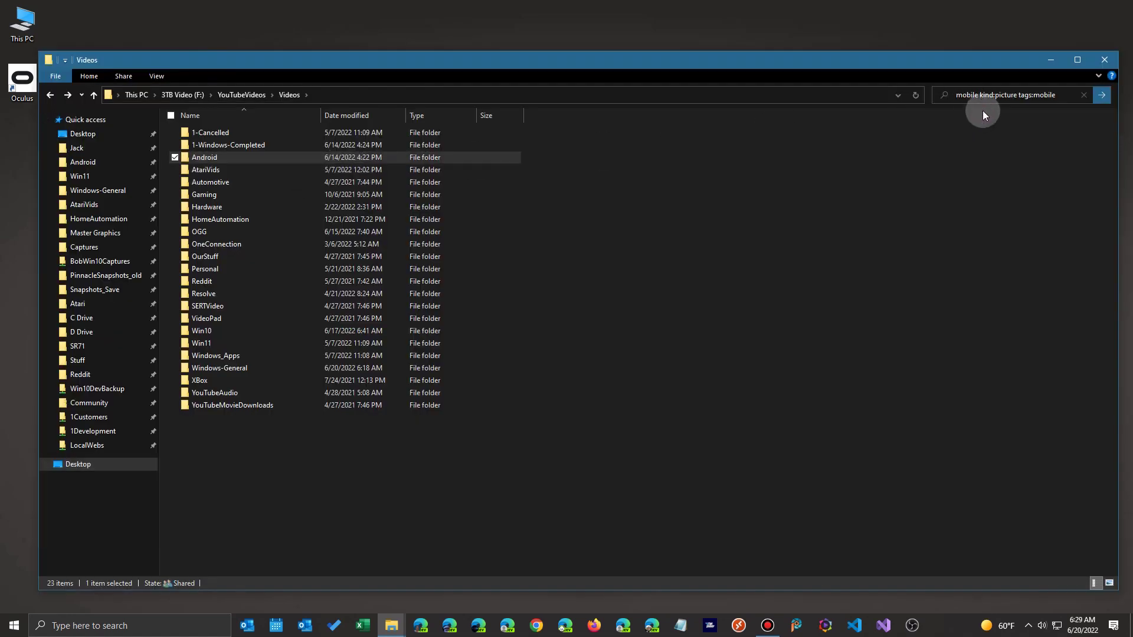
pyautogui.click(1036, 96)
pyautogui.click(1035, 96)
pyautogui.doubleClick(1036, 96)
pyautogui.press('BackSpace')
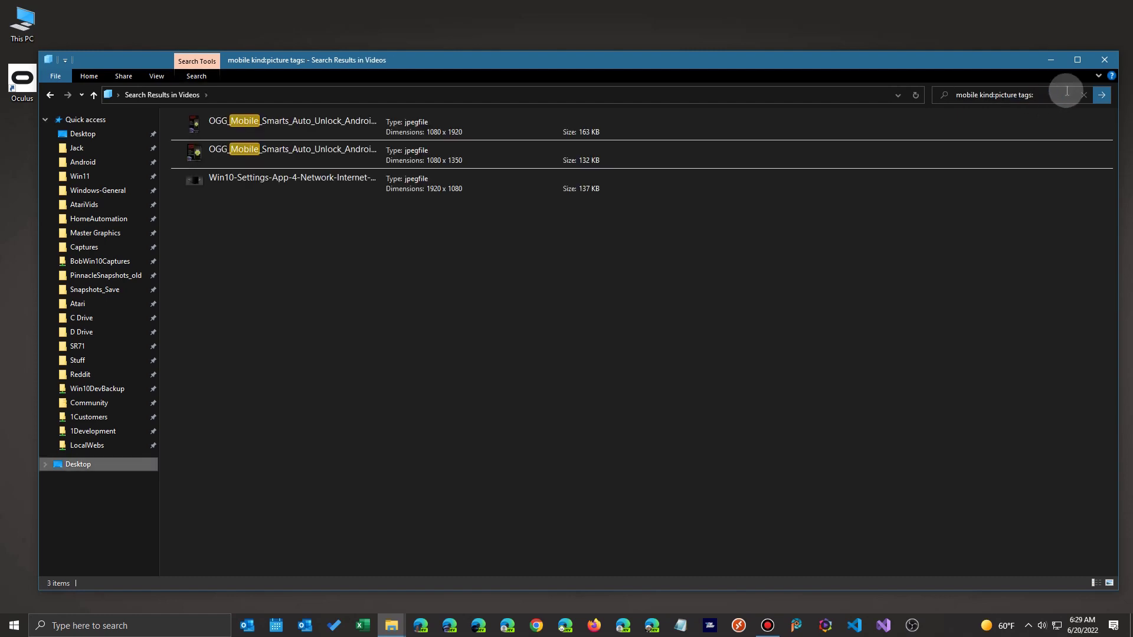
# - Open the detailed properties of the first OGG_Mobile_Smarts_Auto_Unlock picture and inspect its Tags entry
pyautogui.rightClick(347, 124)
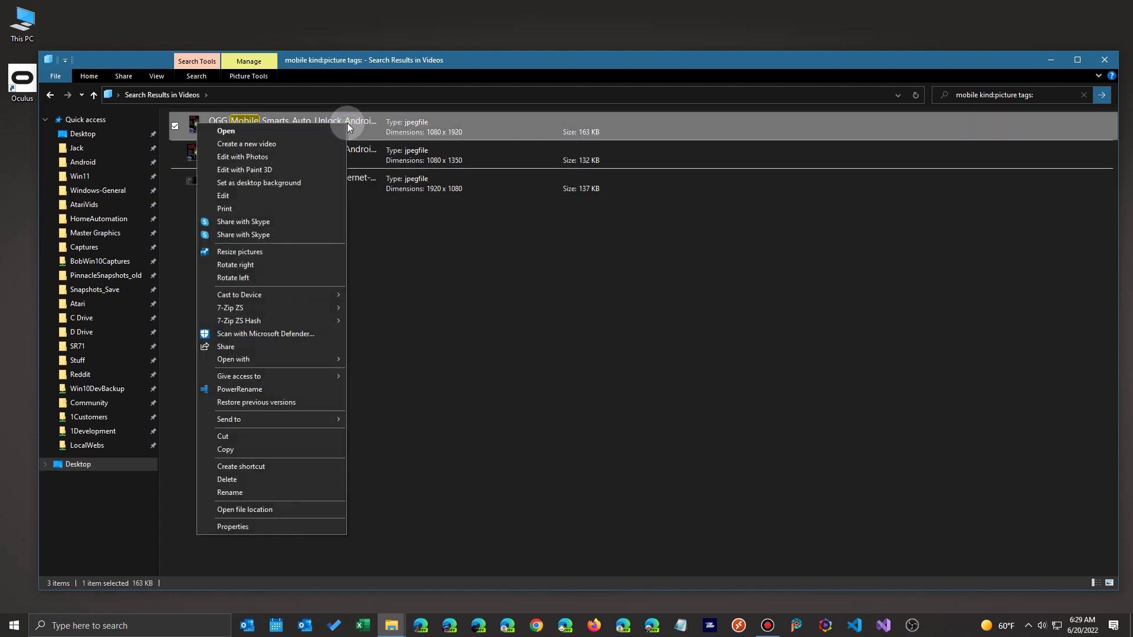
pyautogui.click(264, 527)
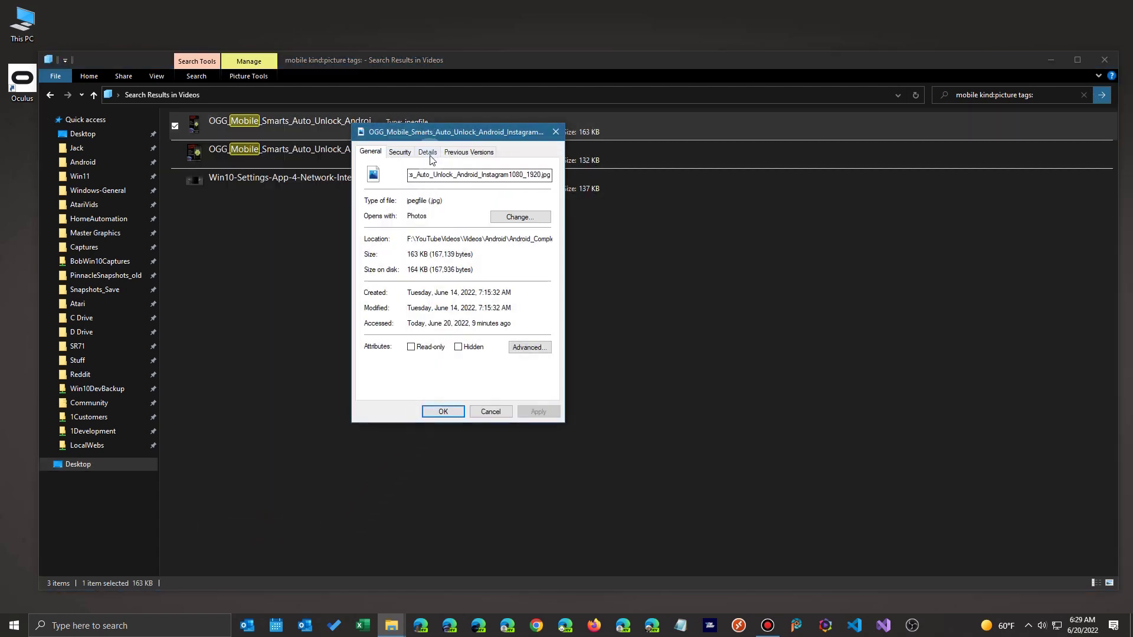
pyautogui.click(428, 153)
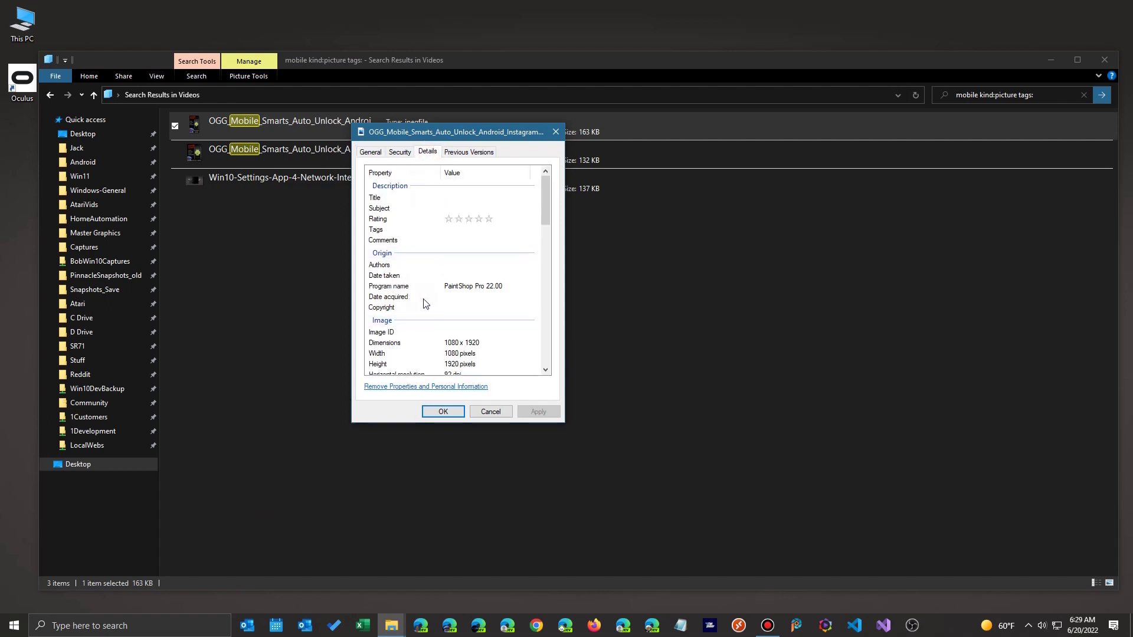
pyautogui.click(389, 231)
pyautogui.click(462, 231)
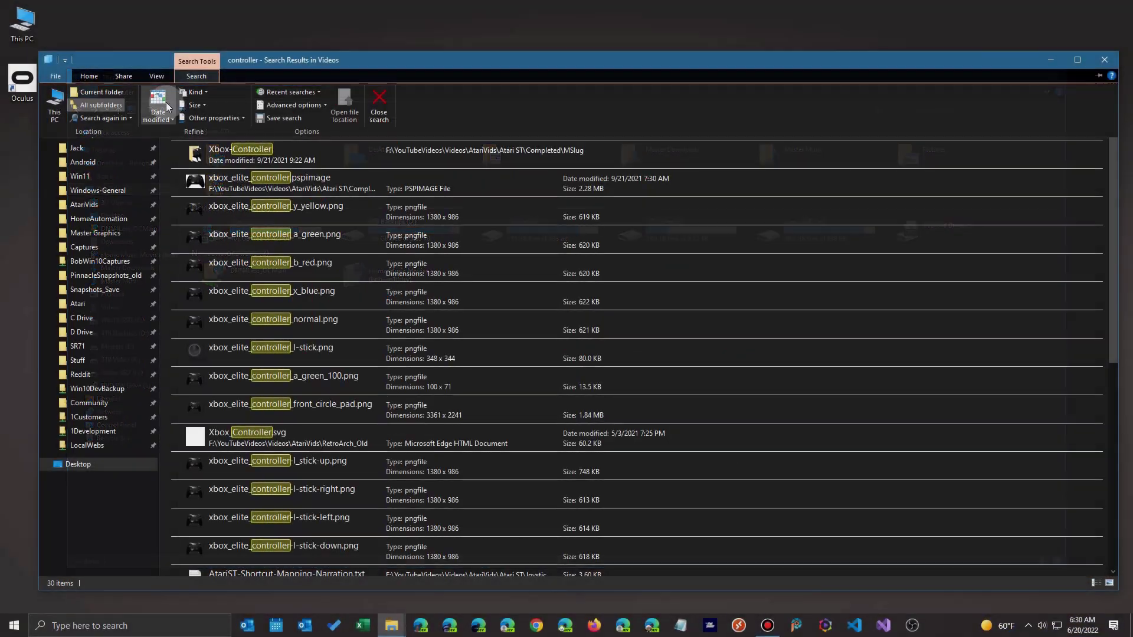
# - Show the date modified filter choices for the controller search
pyautogui.click(165, 108)
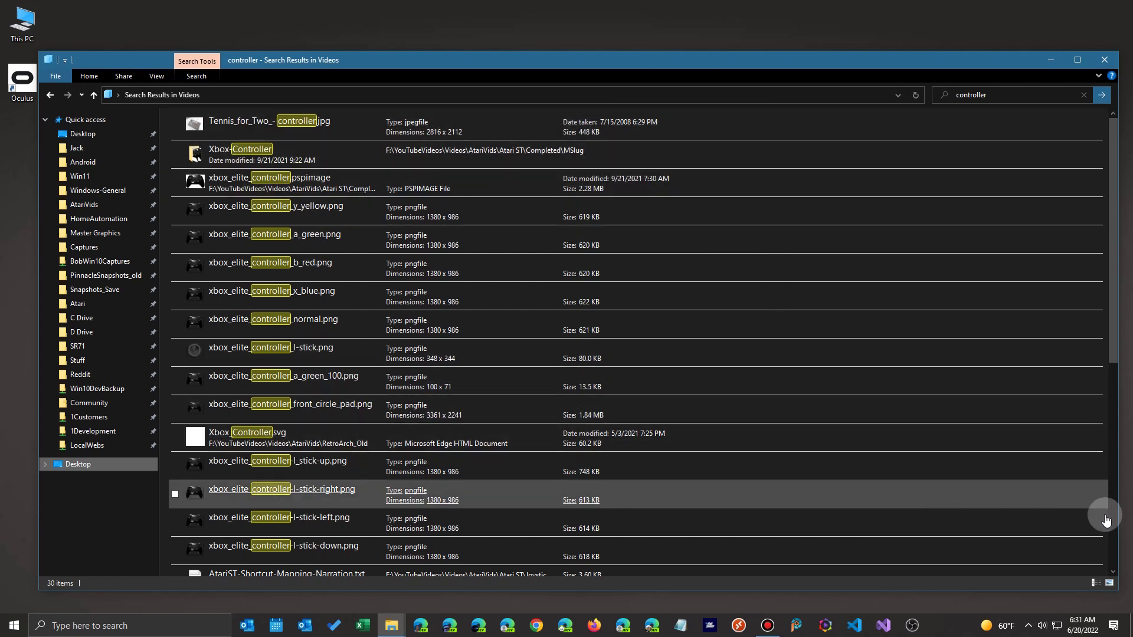
# - Switch the controller search results to the details view and widen the Folder column to show more of the paths
pyautogui.click(1096, 584)
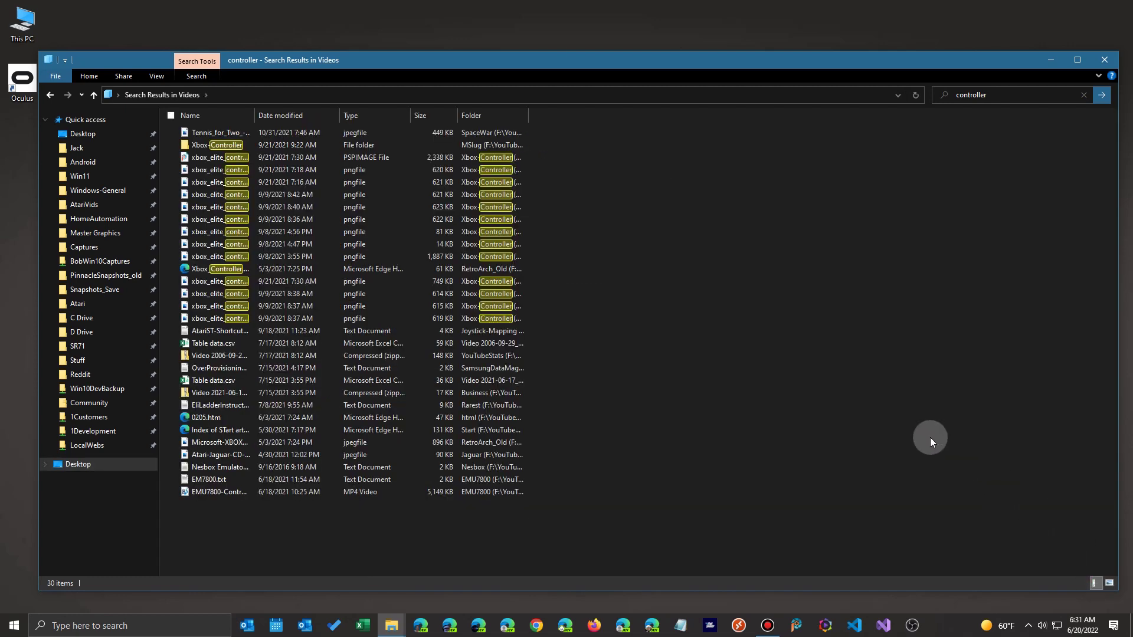
pyautogui.moveTo(528, 115); pyautogui.dragTo(658, 119)
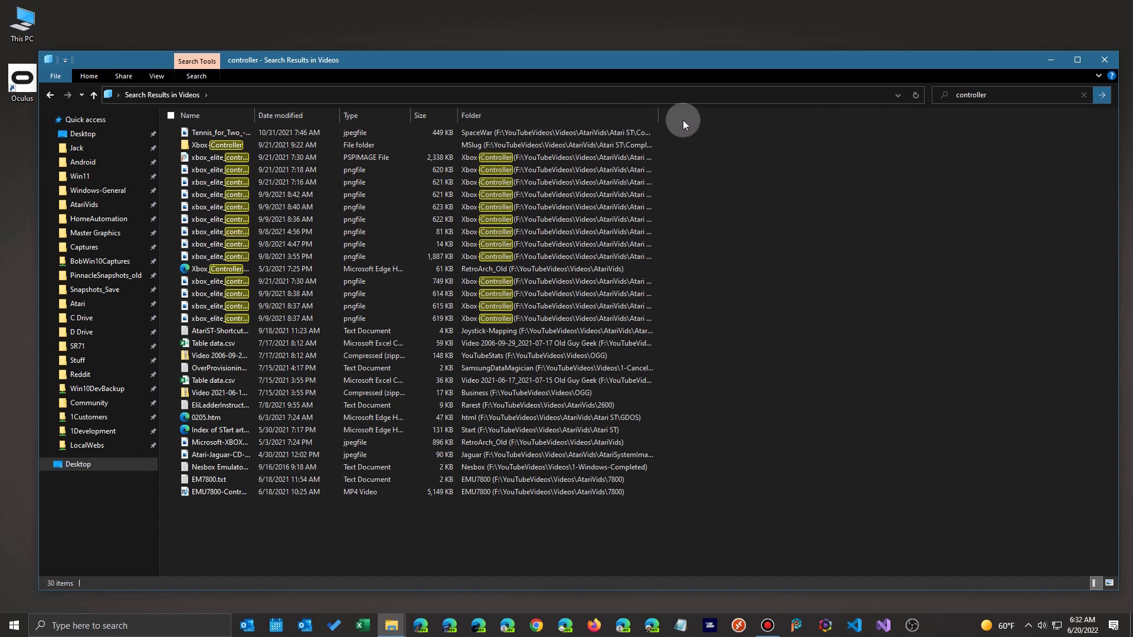
# - Add the Dimensions column to the controller search results and sort the results by it in ascending order
pyautogui.rightClick(720, 118)
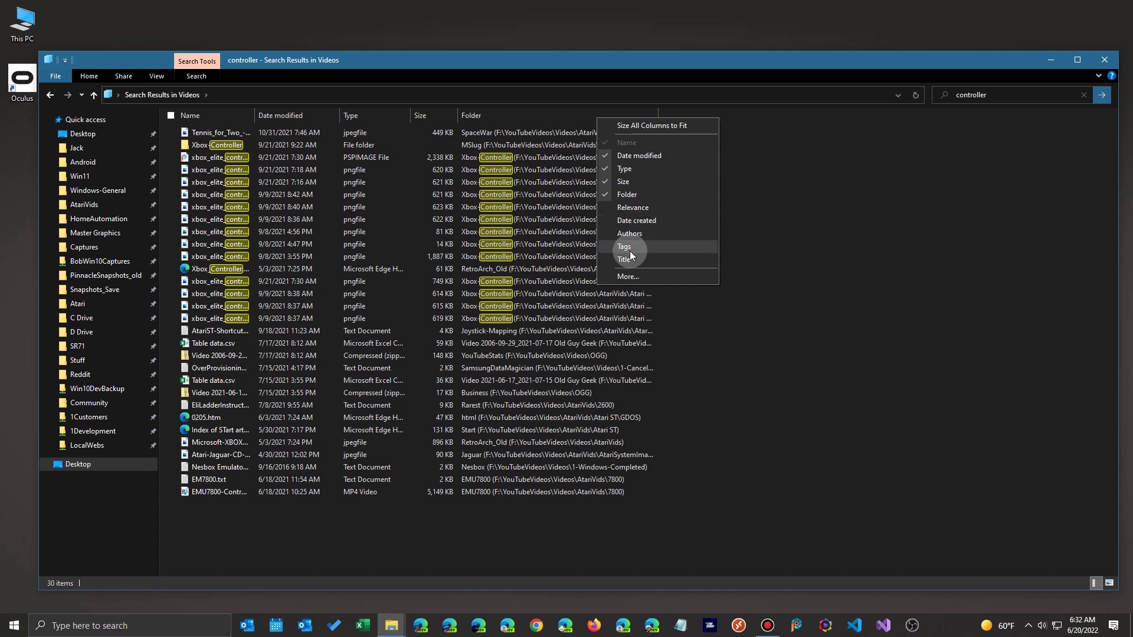
pyautogui.click(628, 277)
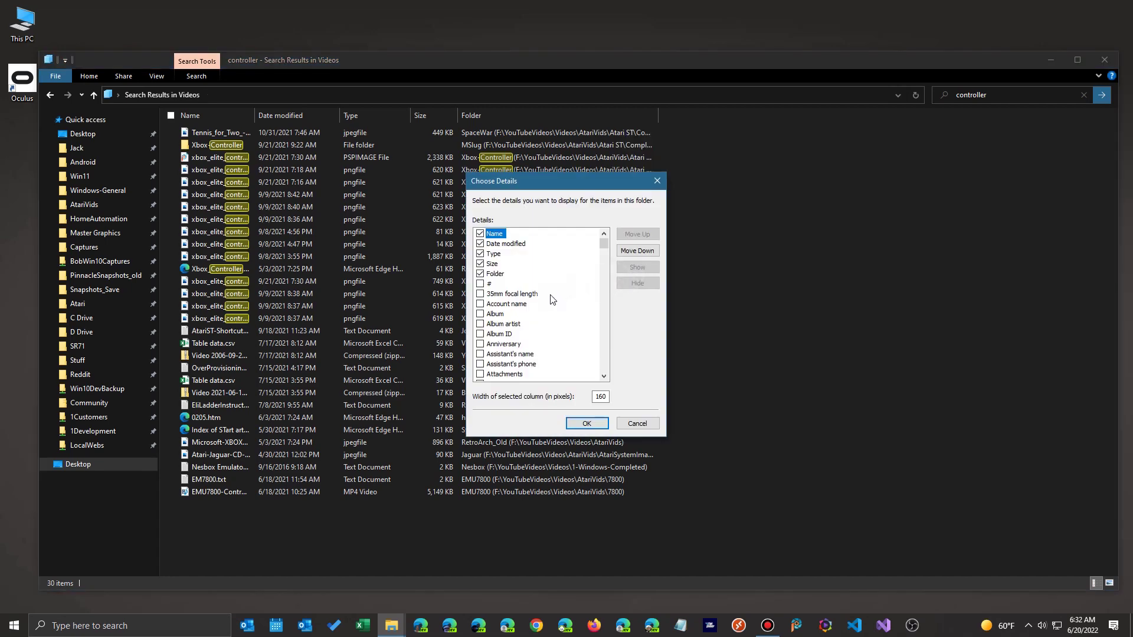
pyautogui.scroll(-15, 547, 314)
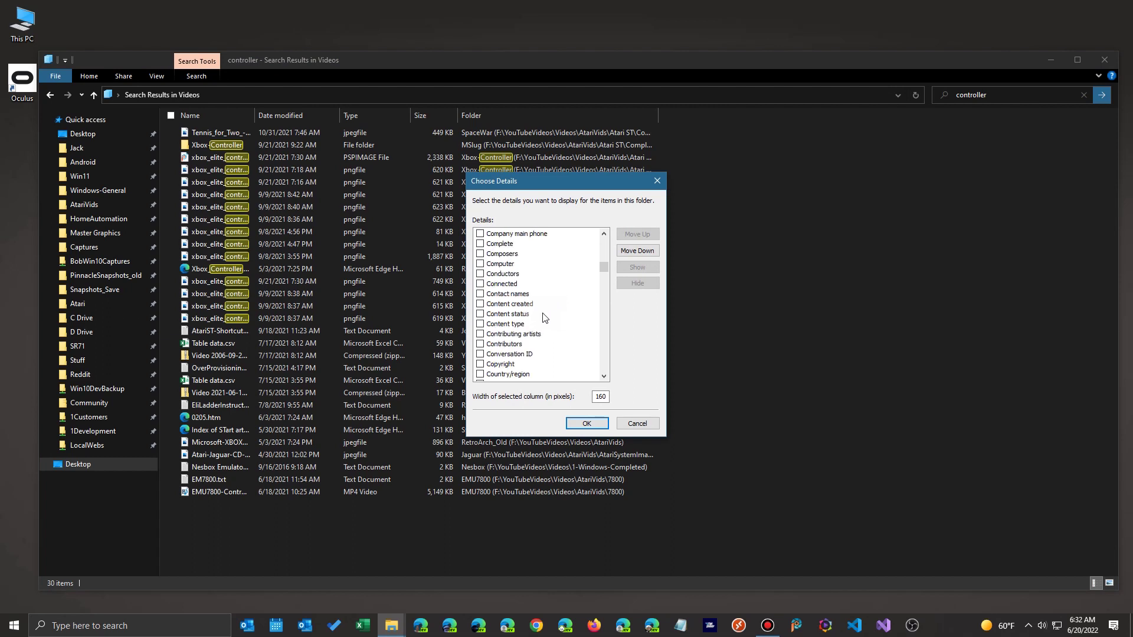
pyautogui.scroll(-6, 543, 317)
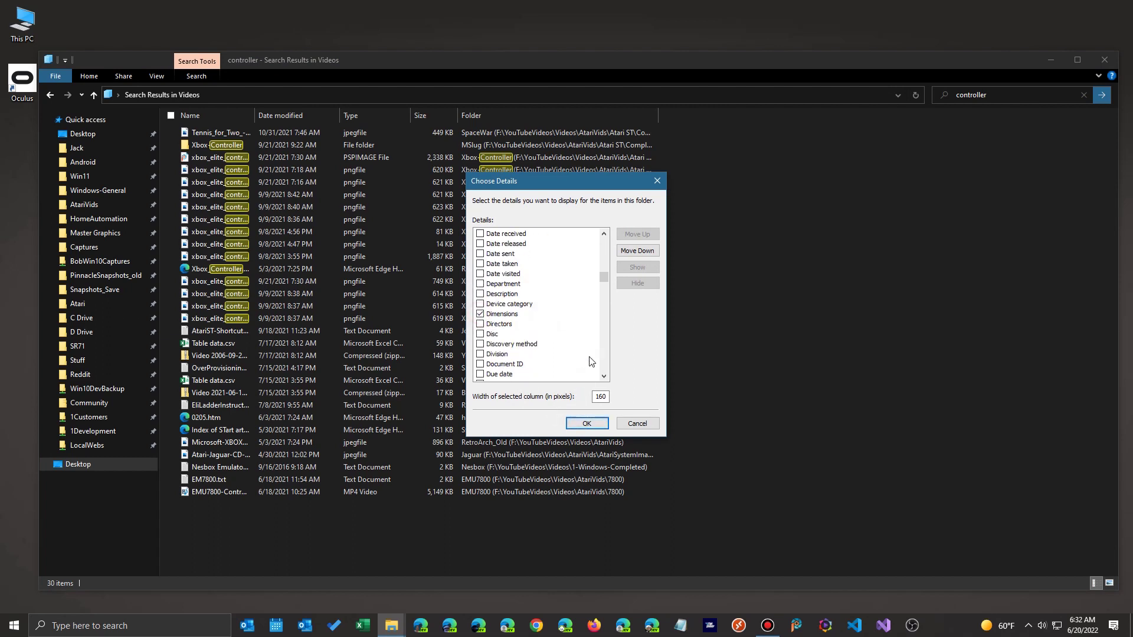
pyautogui.moveTo(607, 281); pyautogui.dragTo(595, 373)
pyautogui.click(504, 351)
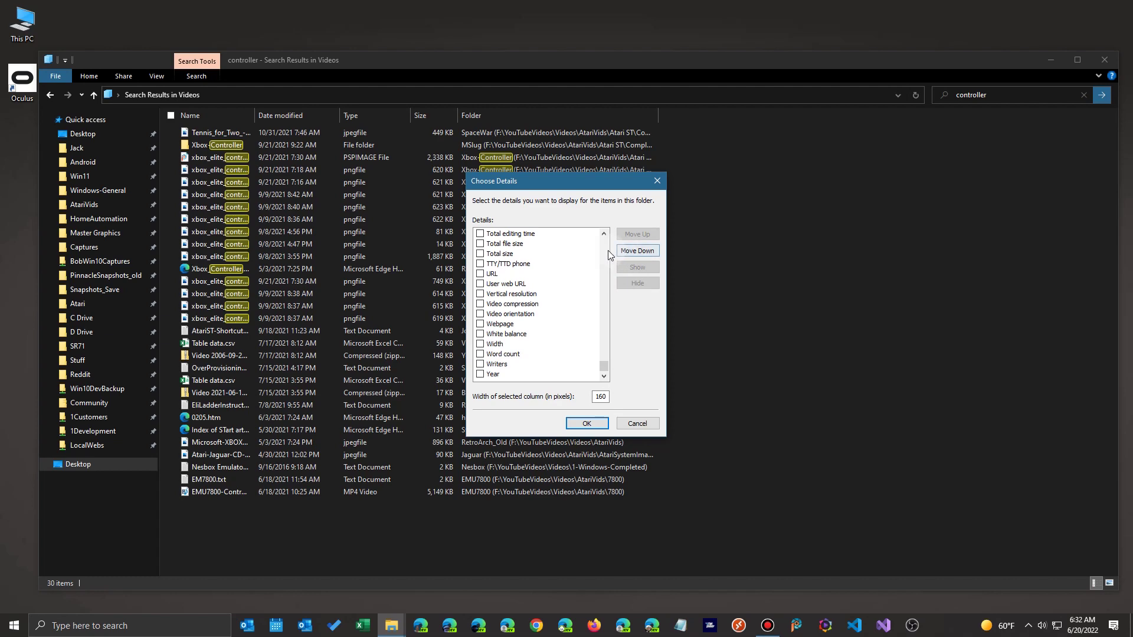
pyautogui.click(587, 424)
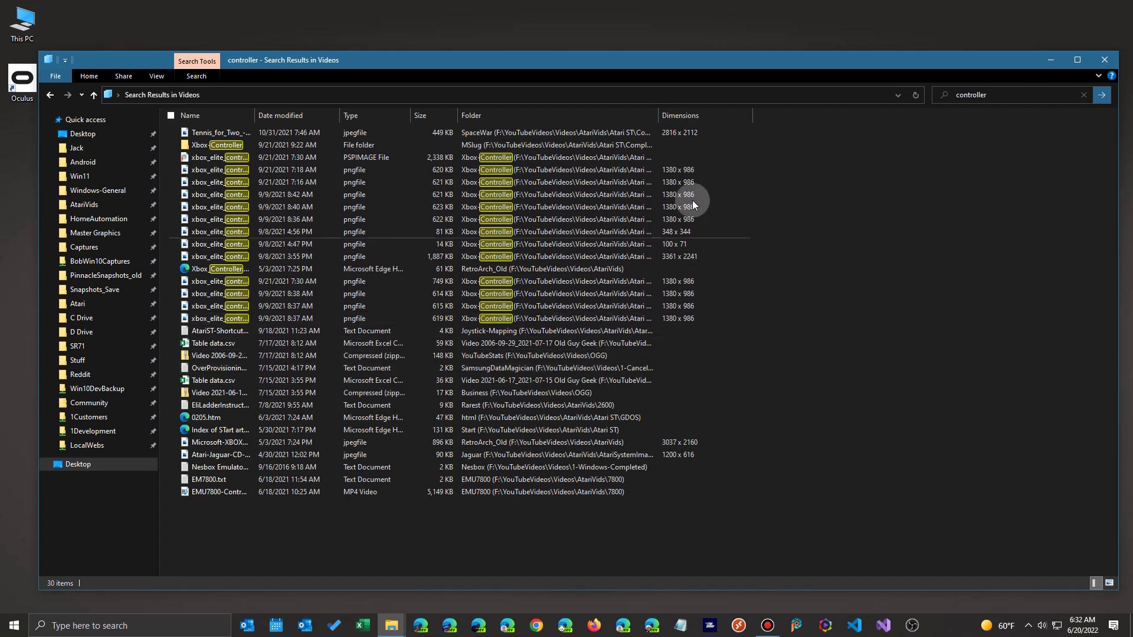
pyautogui.rightClick(699, 116)
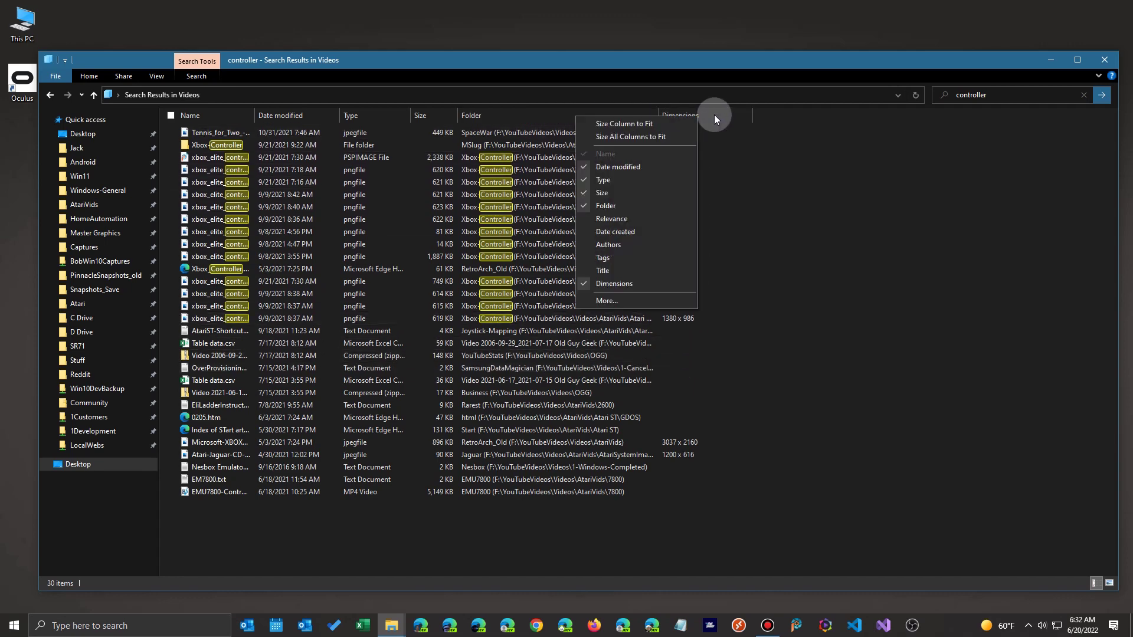
pyautogui.click(715, 115)
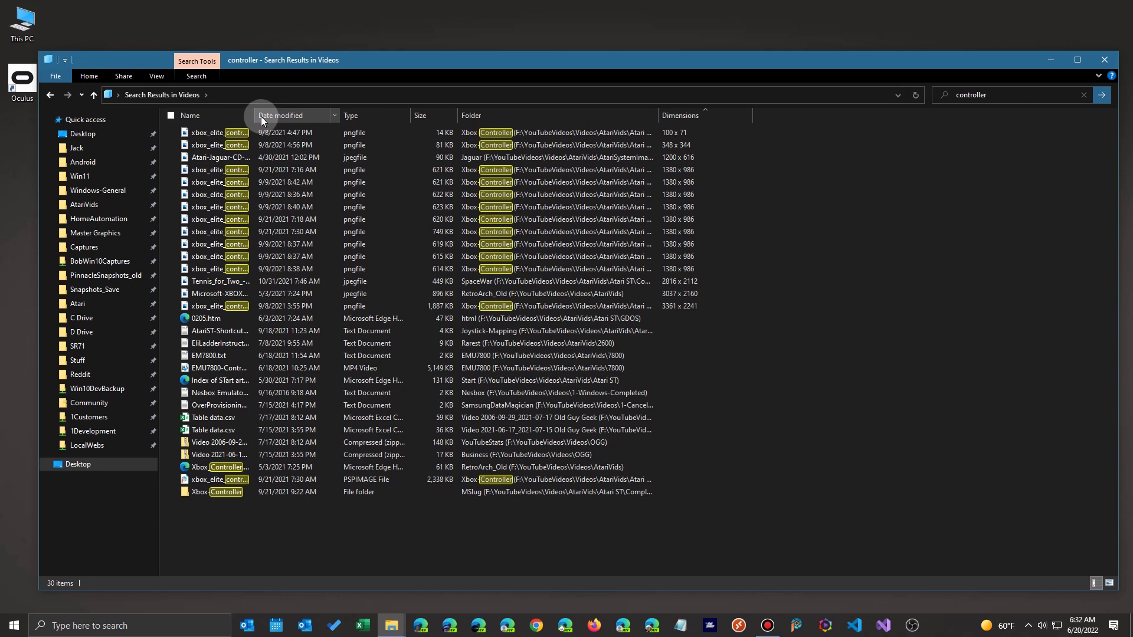
# - Widen the Name column to show the full file names, and view the xbox_elite_controller_a_green_100.png picture before closing it
pyautogui.moveTo(254, 116); pyautogui.dragTo(395, 115)
pyautogui.rightClick(294, 133)
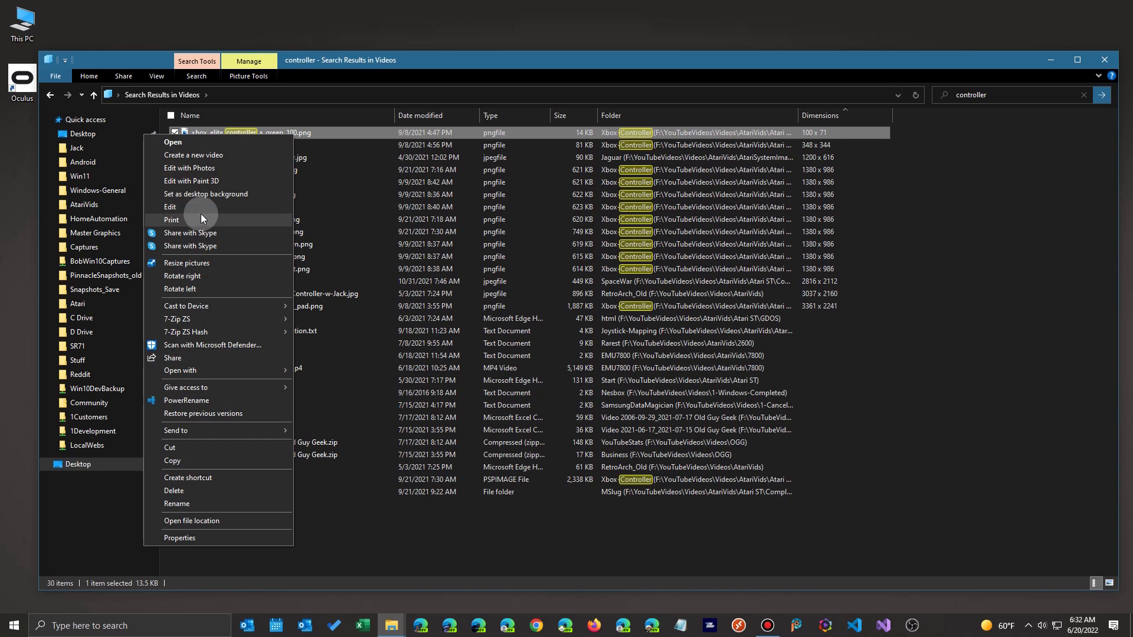
pyautogui.click(173, 142)
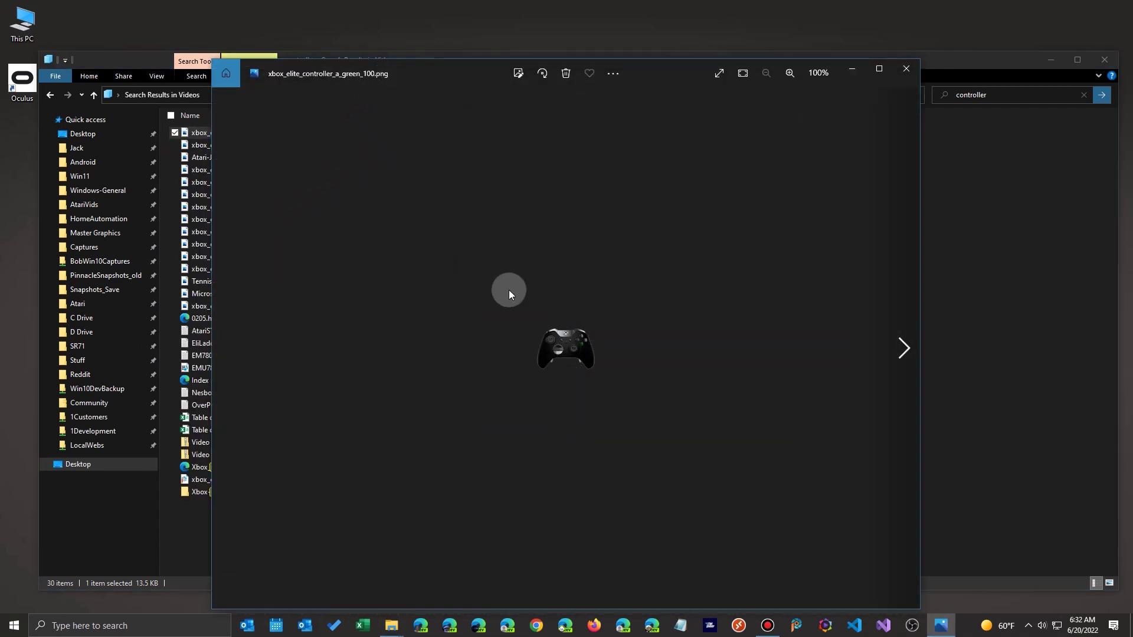
pyautogui.click(906, 68)
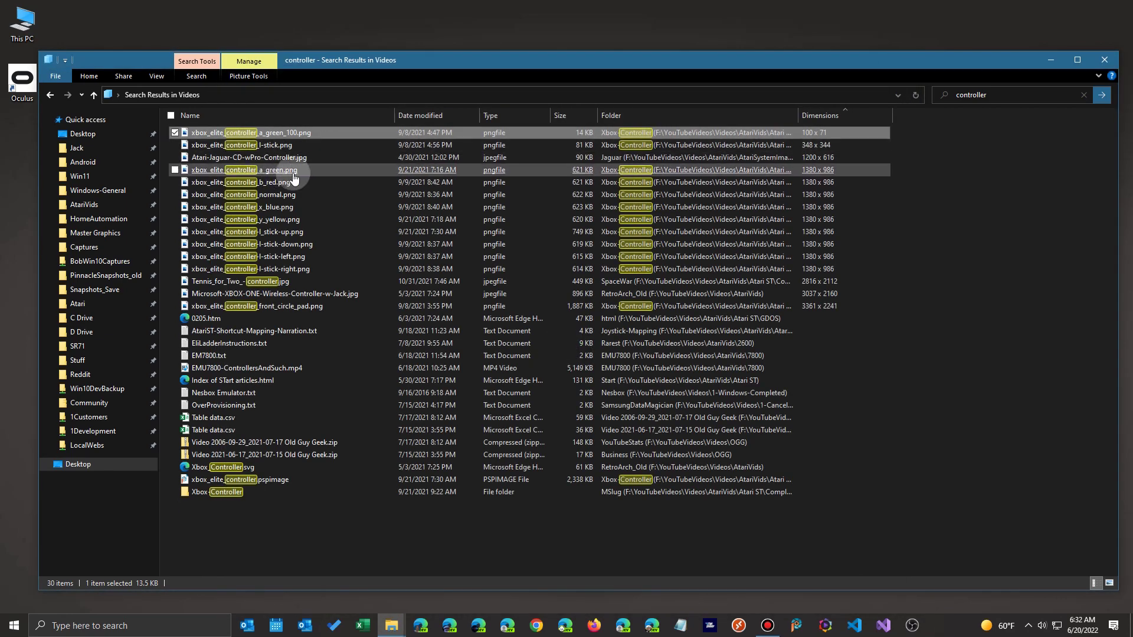
# - View the xbox_elite_controller_a_green.png picture at its larger dimensions and close the viewer
pyautogui.rightClick(257, 170)
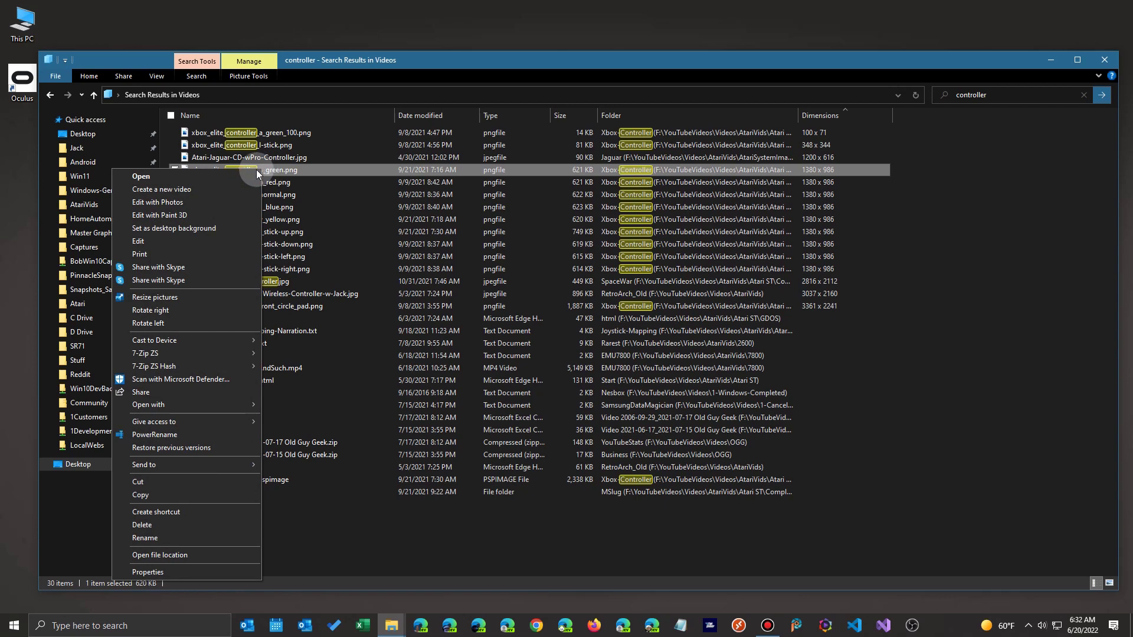
pyautogui.click(205, 177)
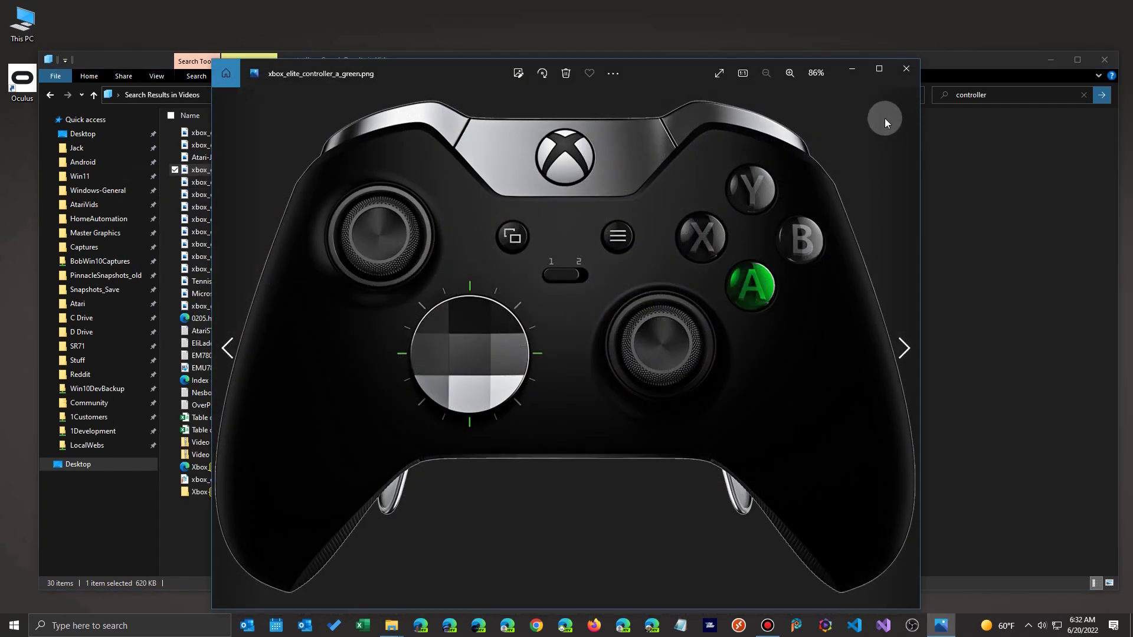
pyautogui.click(912, 73)
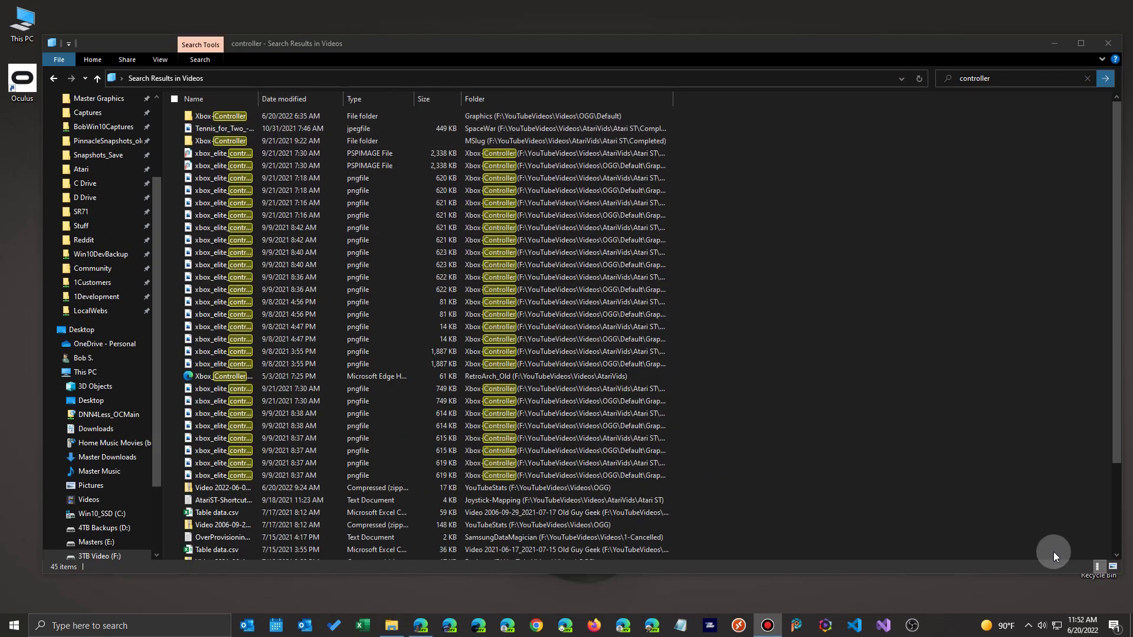
# - Display the controller search results as large thumbnails and bring up the view options
pyautogui.click(1113, 569)
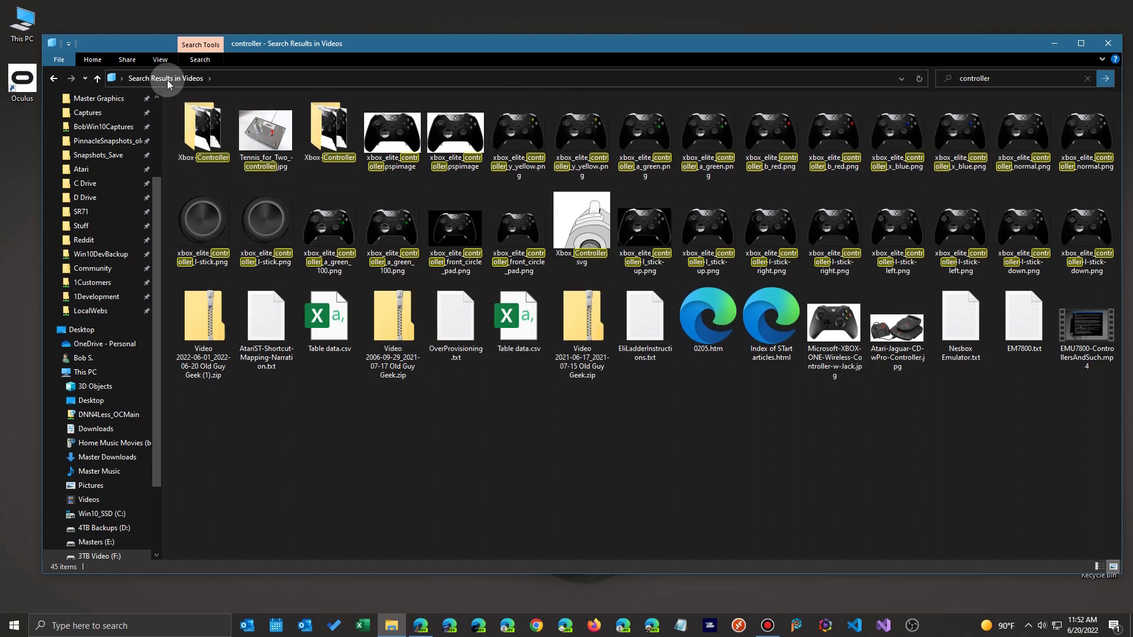
pyautogui.click(162, 61)
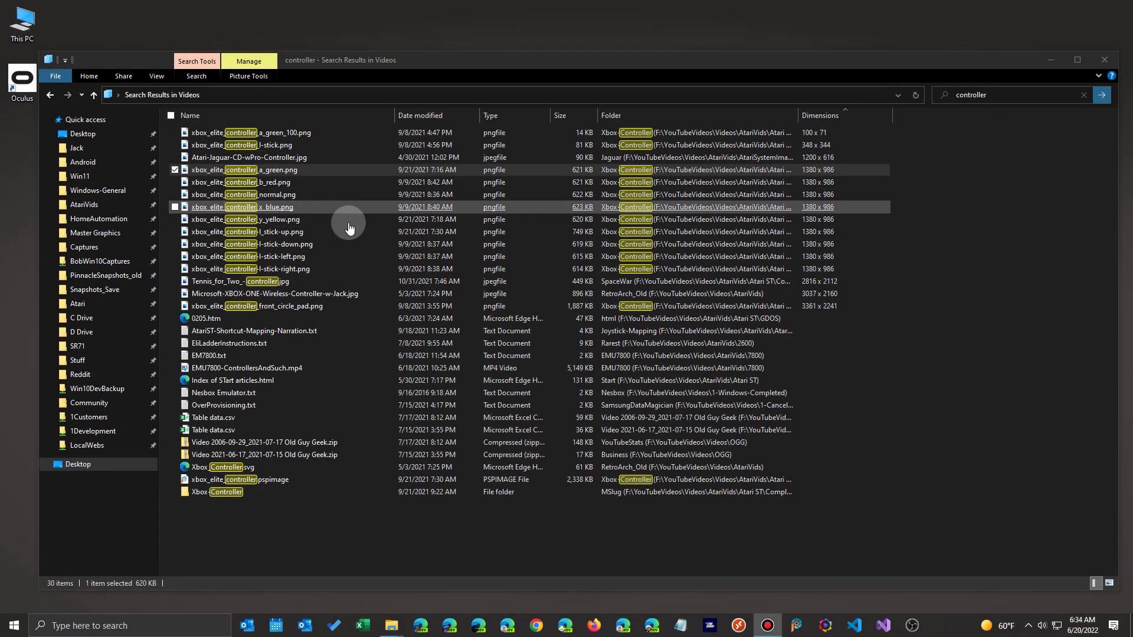
# - Open the file location of xbox_elite_controller_b_red.png from the controller search results
pyautogui.rightClick(653, 185)
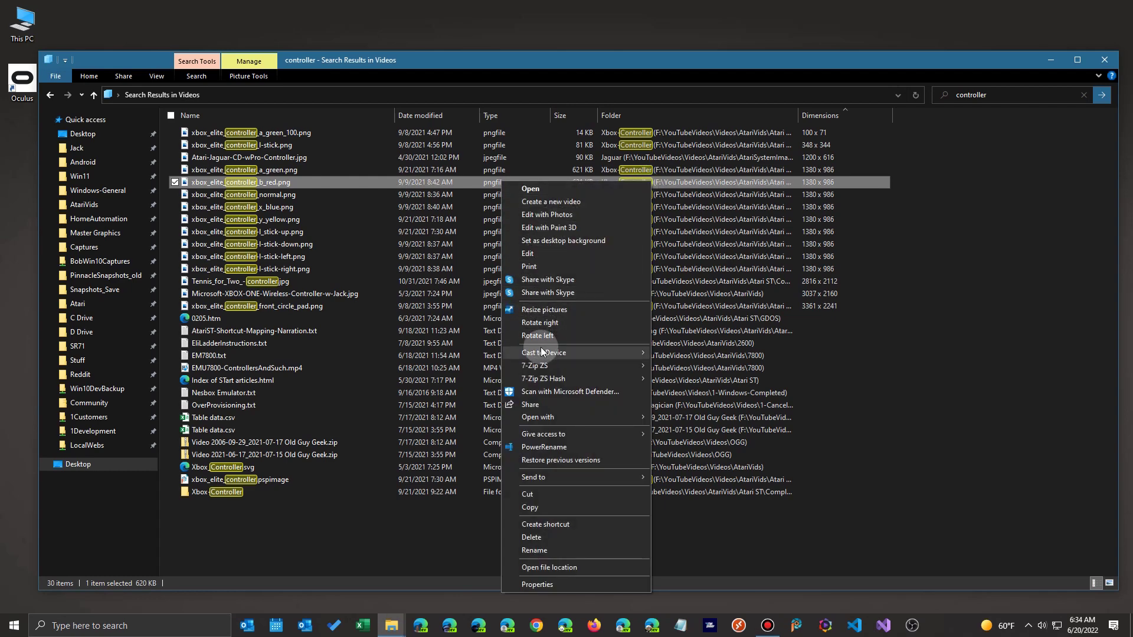
pyautogui.moveTo(542, 423)
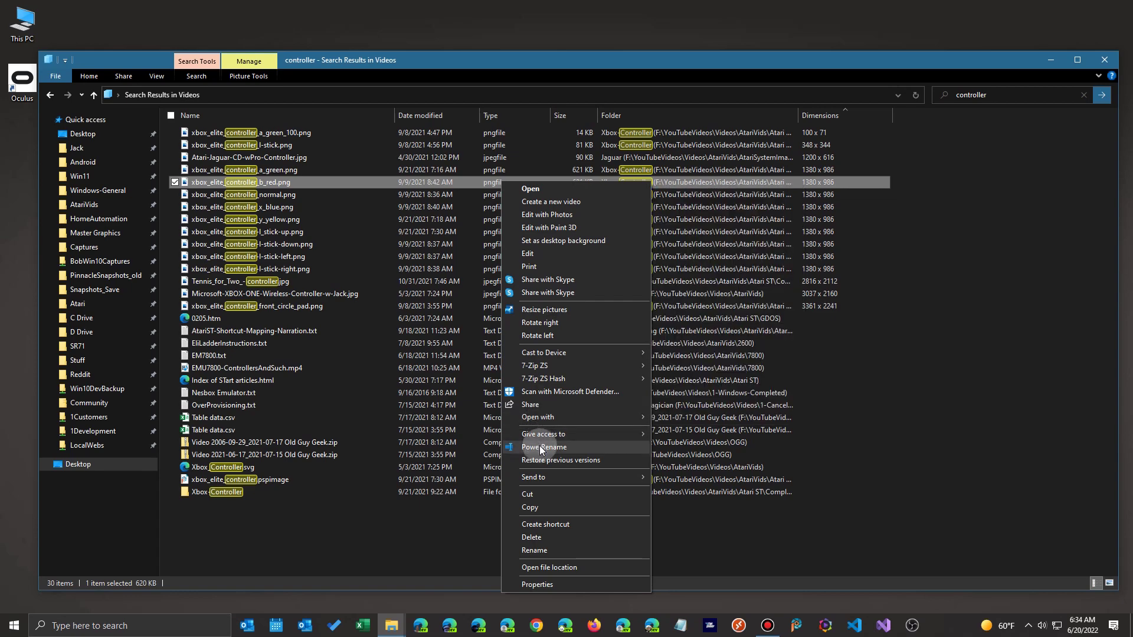
pyautogui.click(536, 569)
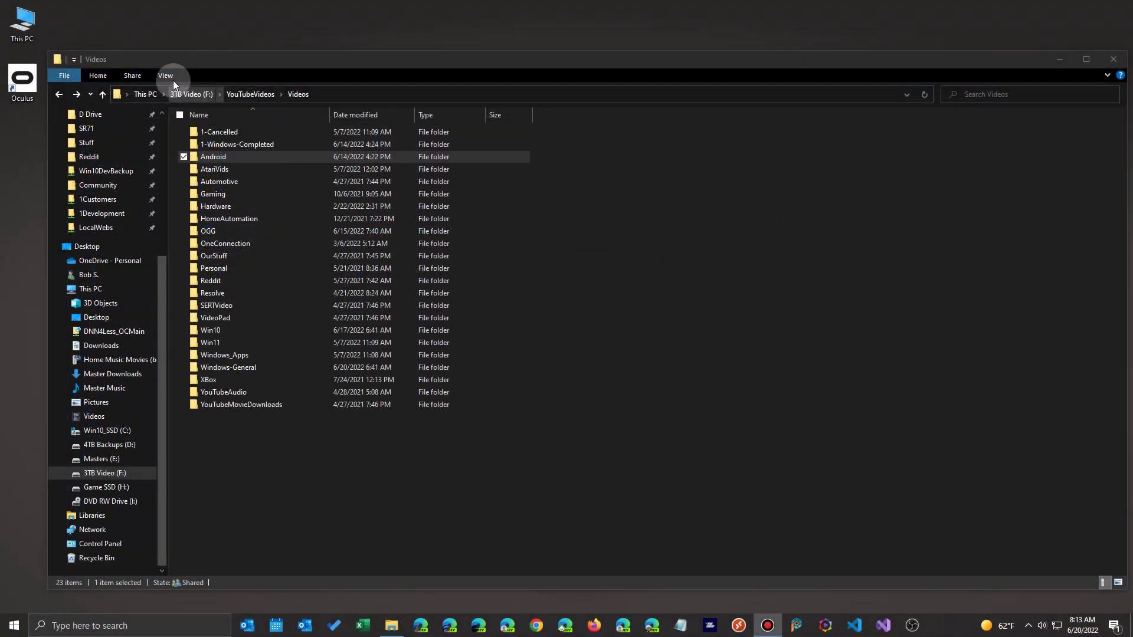
# - Search the Videos folder for controller
pyautogui.click(982, 93)
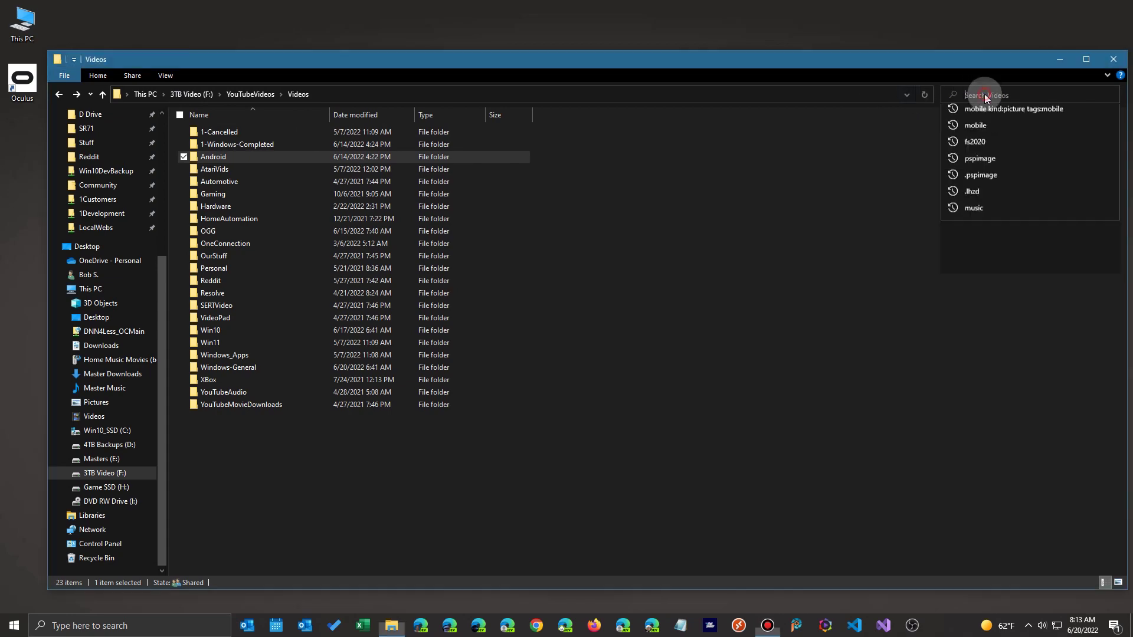
pyautogui.click(988, 129)
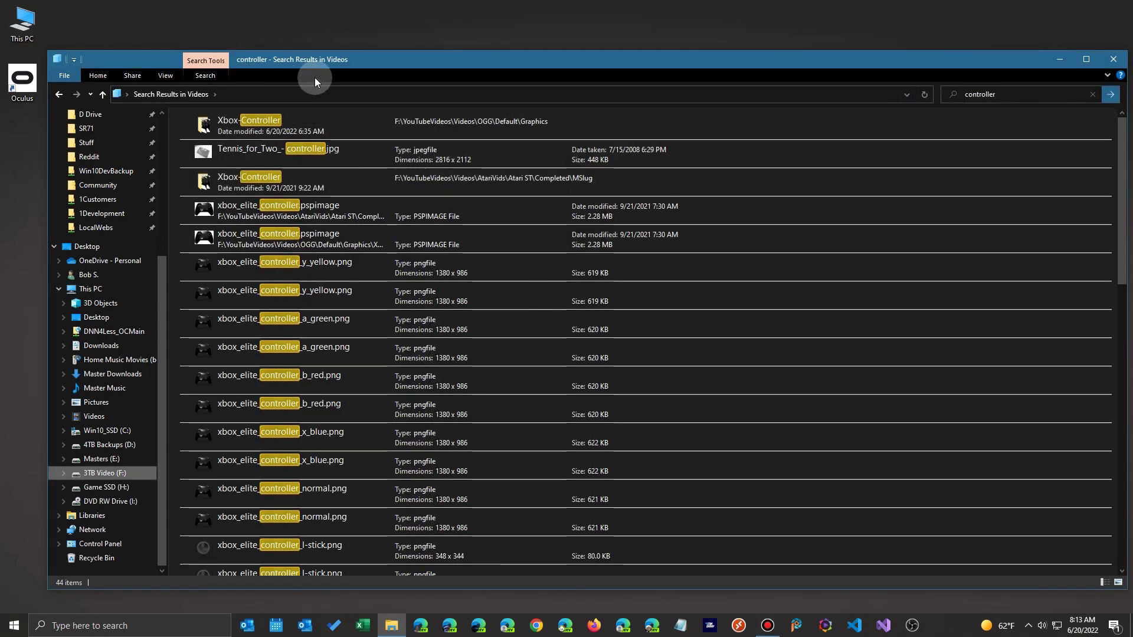
# - Turn off the File contents and System files search options for non-indexed locations
pyautogui.click(207, 76)
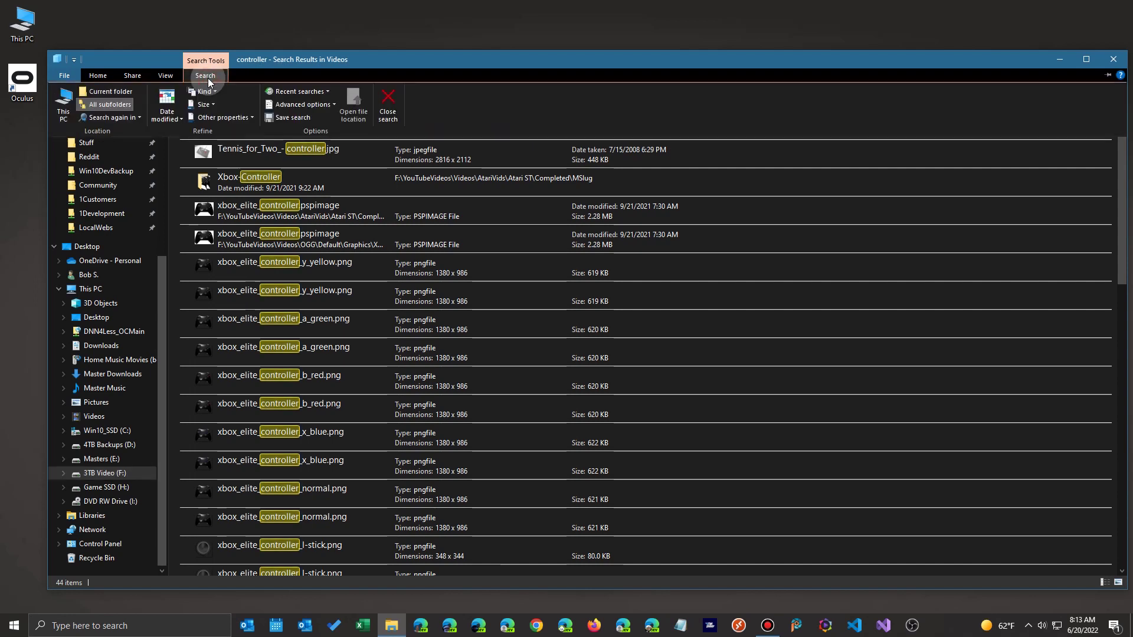
pyautogui.click(319, 106)
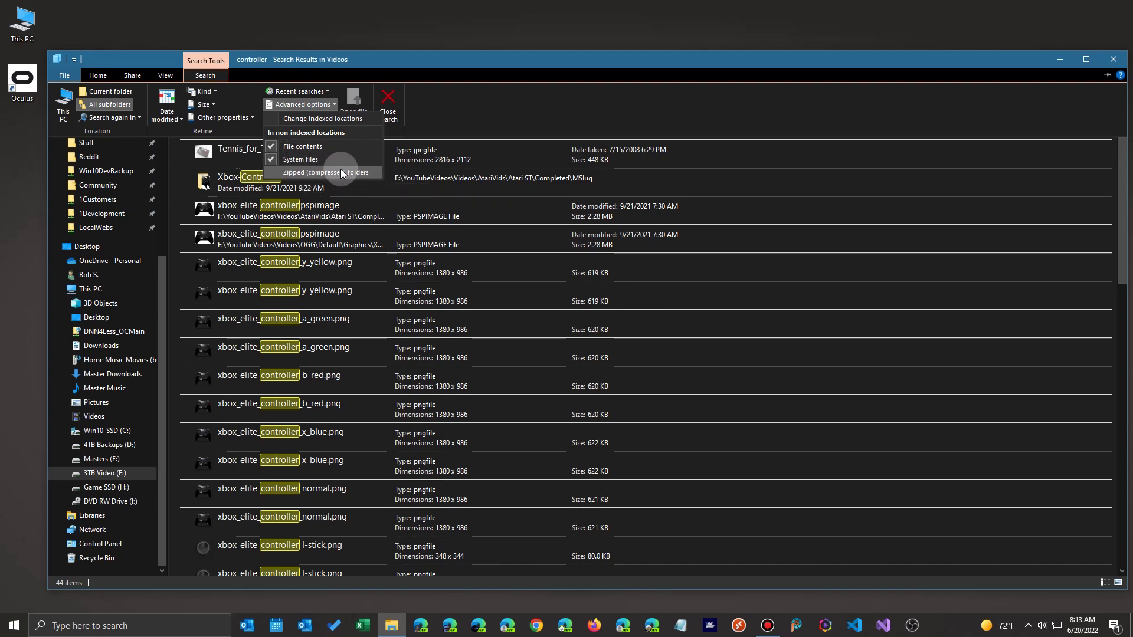
pyautogui.click(269, 147)
pyautogui.click(211, 79)
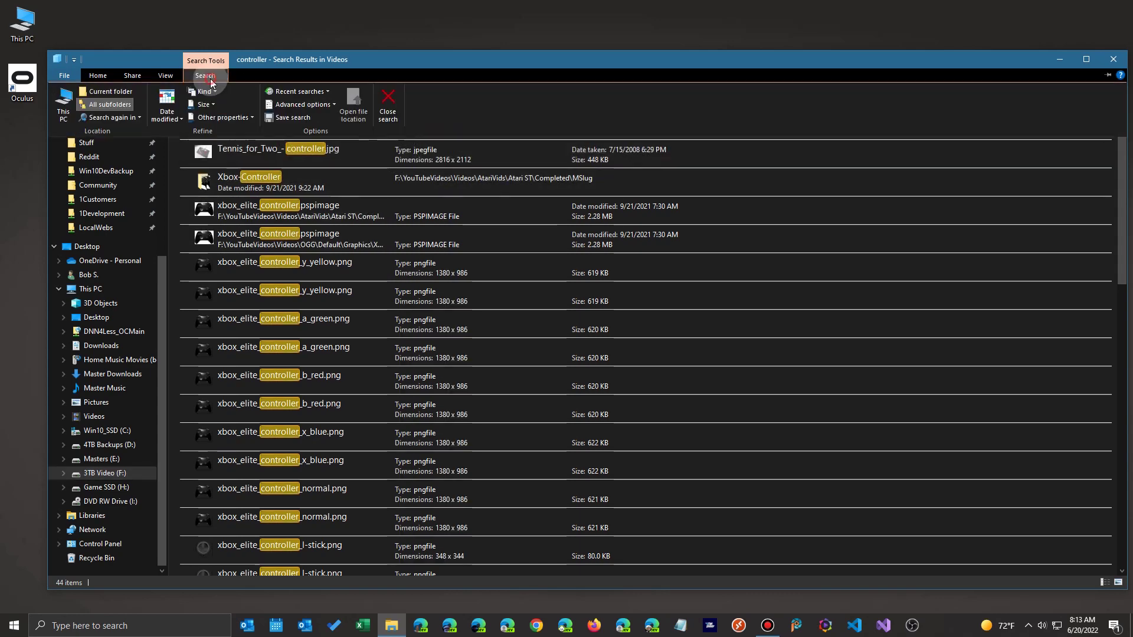
pyautogui.click(293, 106)
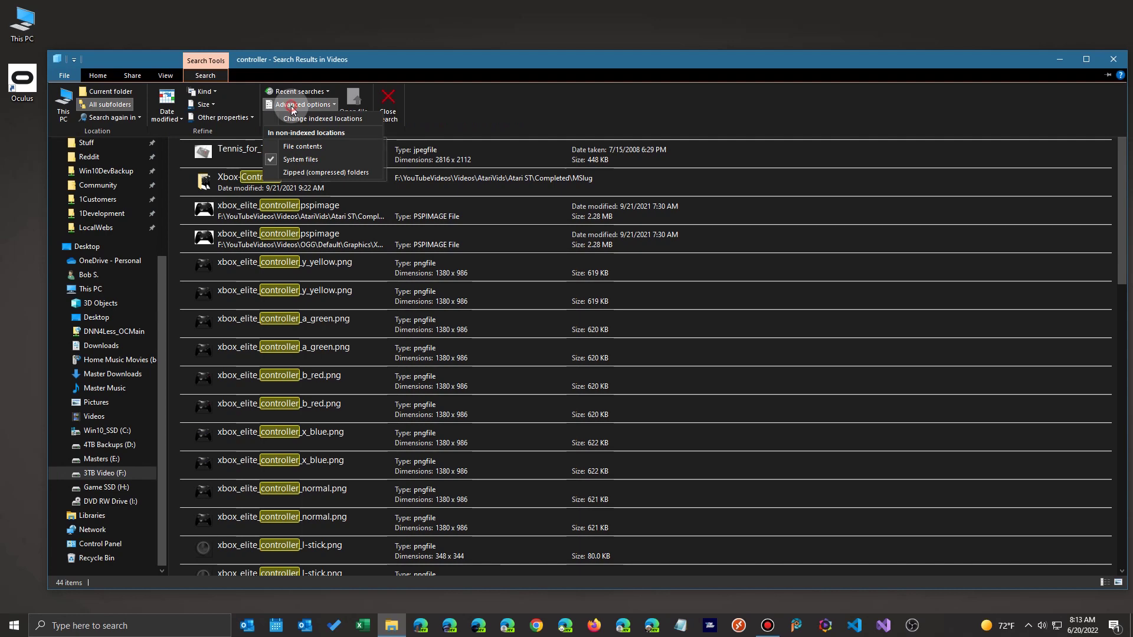
pyautogui.click(272, 160)
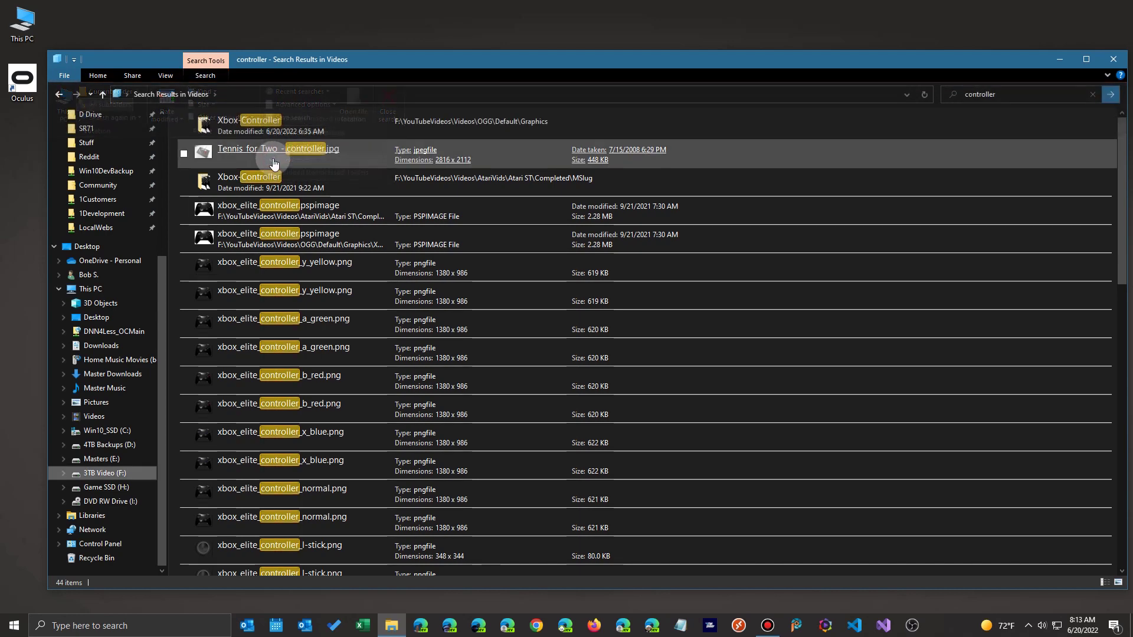
pyautogui.click(211, 78)
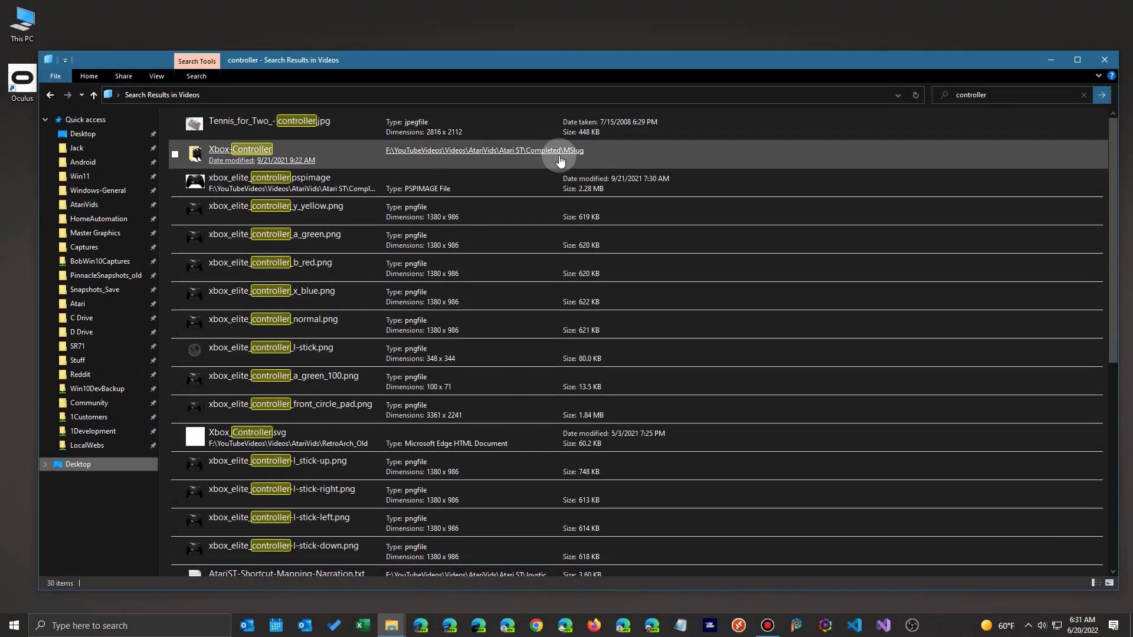
# - Show the controller results in the details view and widen the Folder column to reveal longer paths
pyautogui.click(1095, 584)
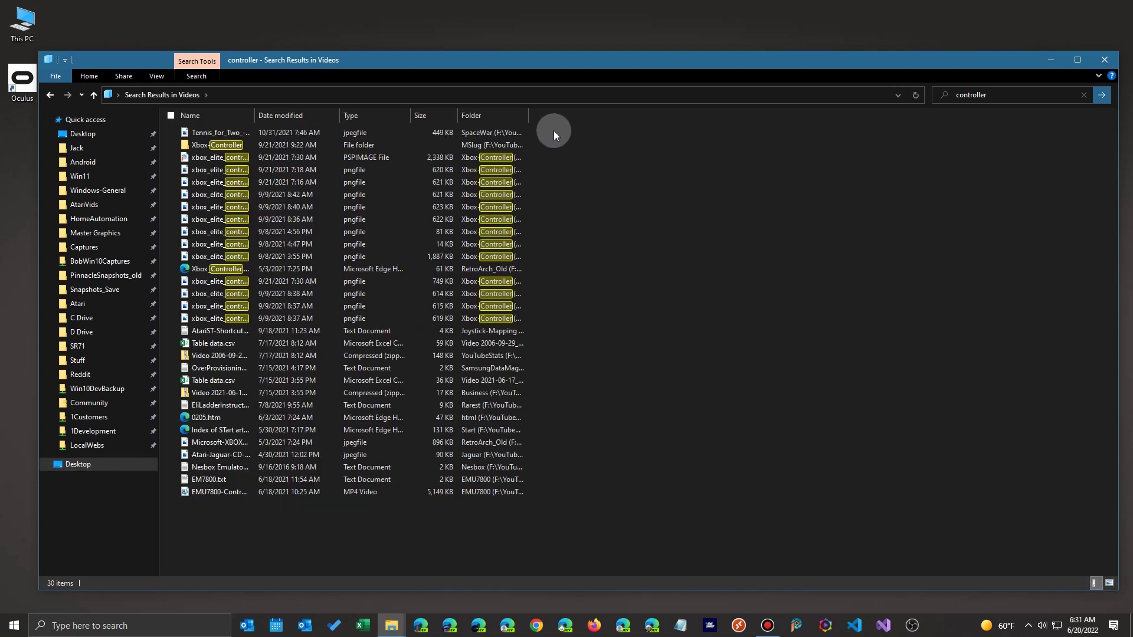
pyautogui.moveTo(530, 113); pyautogui.dragTo(658, 116)
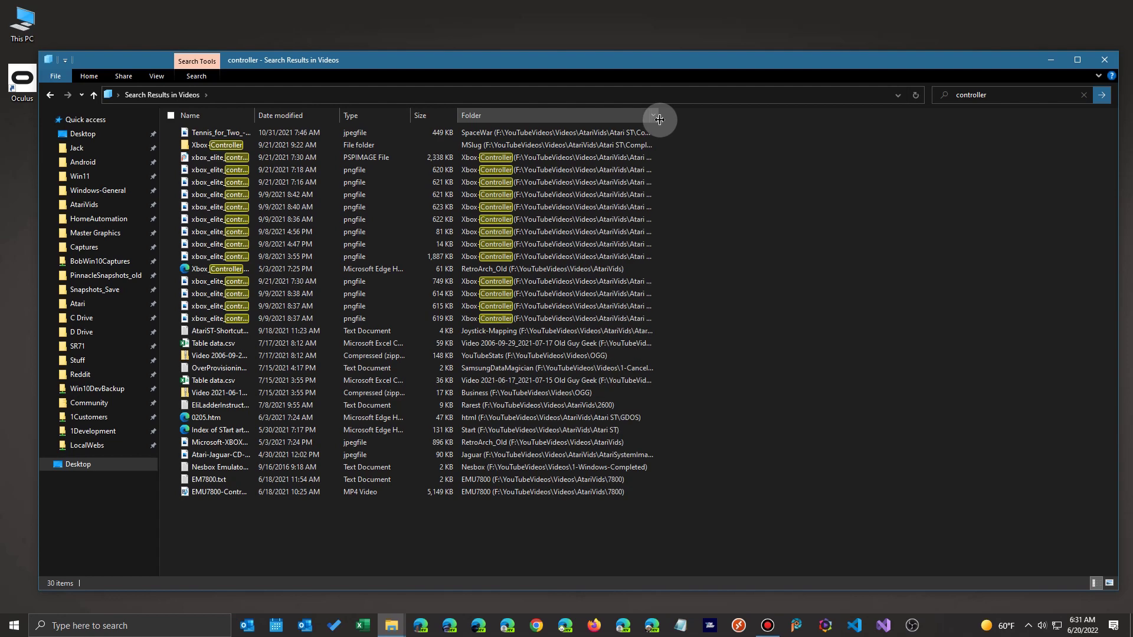